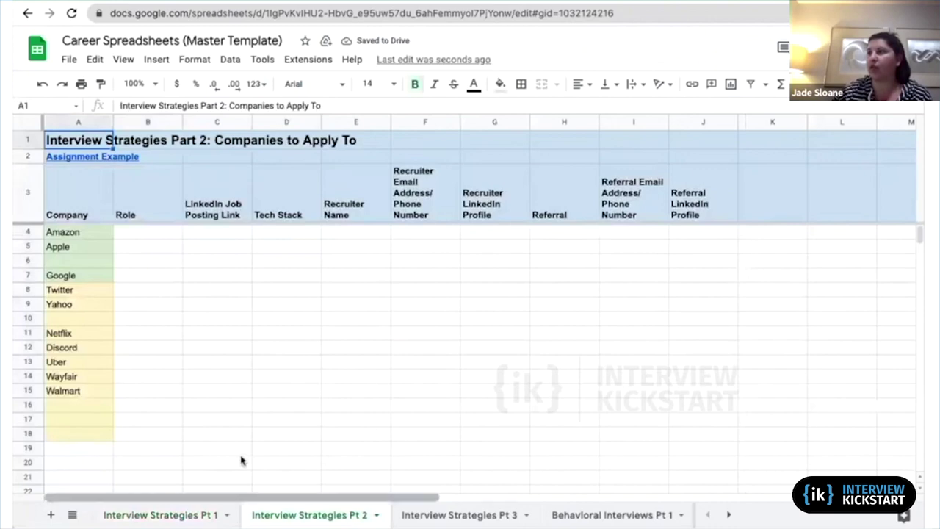
# Step: Clear the scores in B5:D7 on the Interview Strategies Pt 3 sheet and return to the Interview Strategies Pt 1 sheet
pyautogui.click(459, 514)
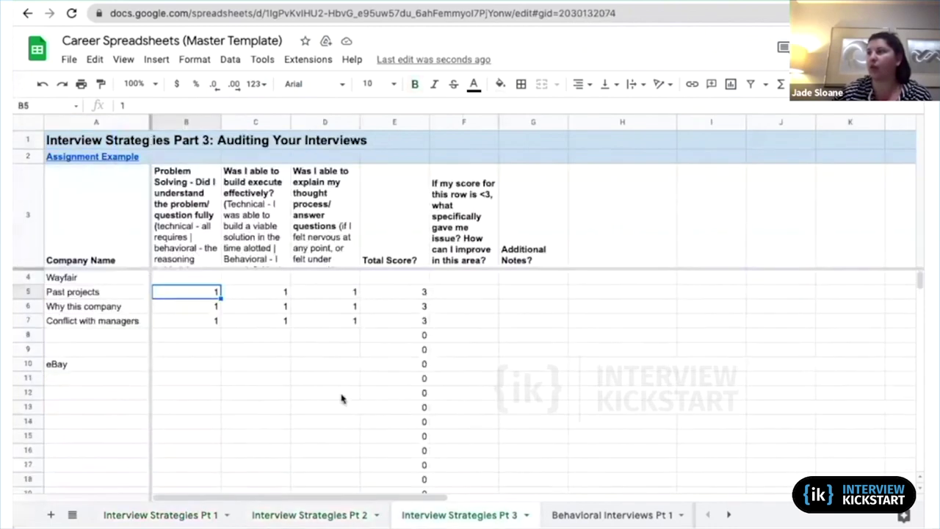
pyautogui.keyDown('shift'); pyautogui.click(352, 323); pyautogui.keyUp('shift')
pyautogui.press('Delete')
pyautogui.click(160, 515)
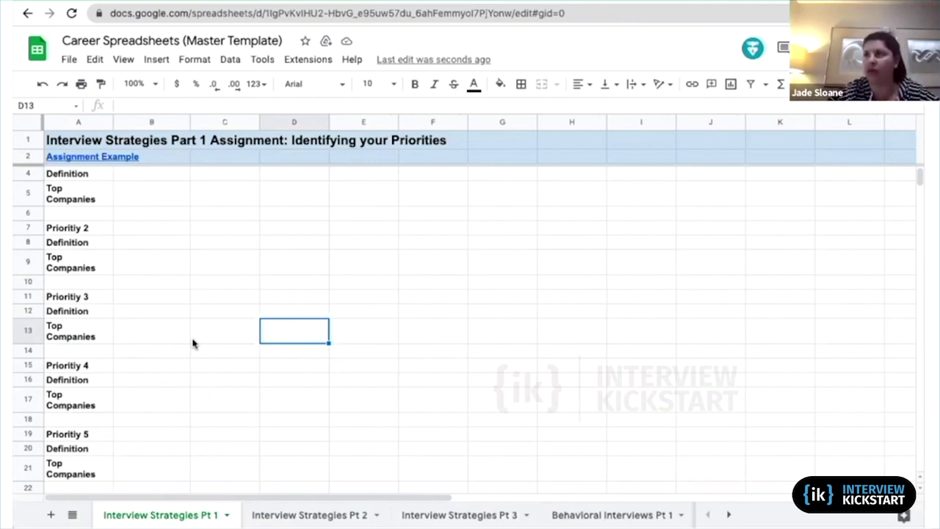
pyautogui.click(433, 215)
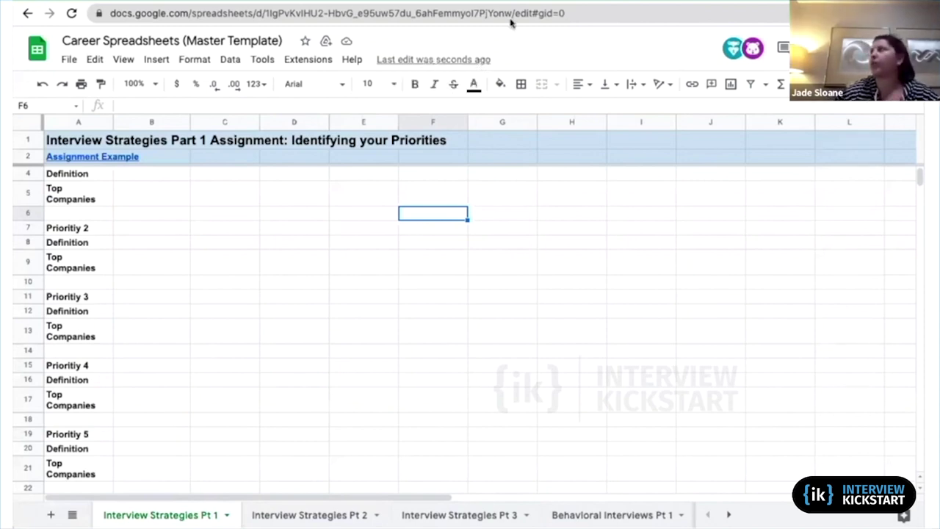
# Step: Switch to the slide presentation and reveal the "Identifying your targets" bullets through "Let's be specific about our definition"
pyautogui.hotkey('alt', 'Tab')
pyautogui.press('Right')
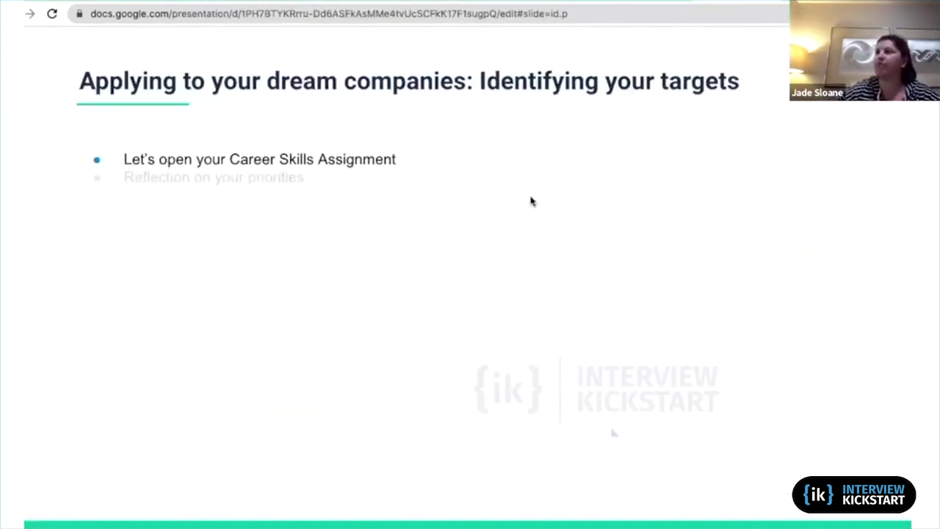
pyautogui.press('Right')
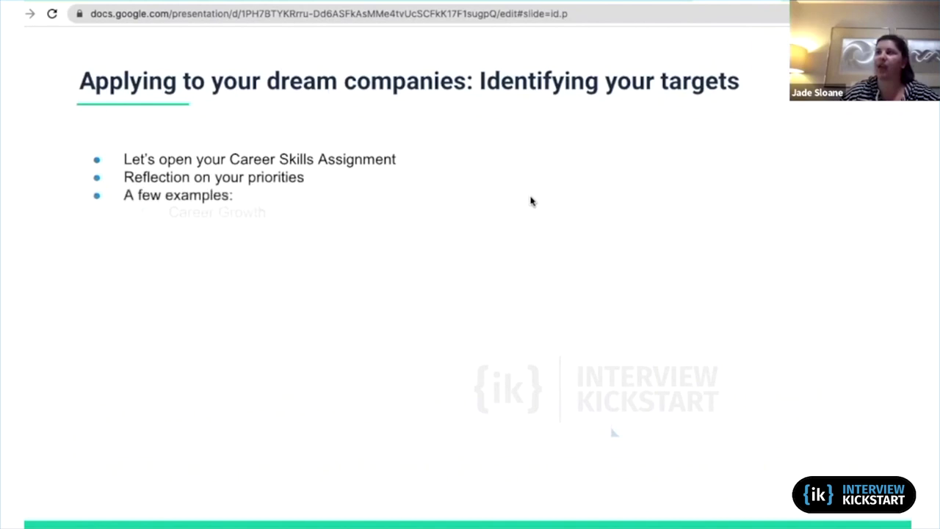
pyautogui.press('Right')
pyautogui.press('Right')
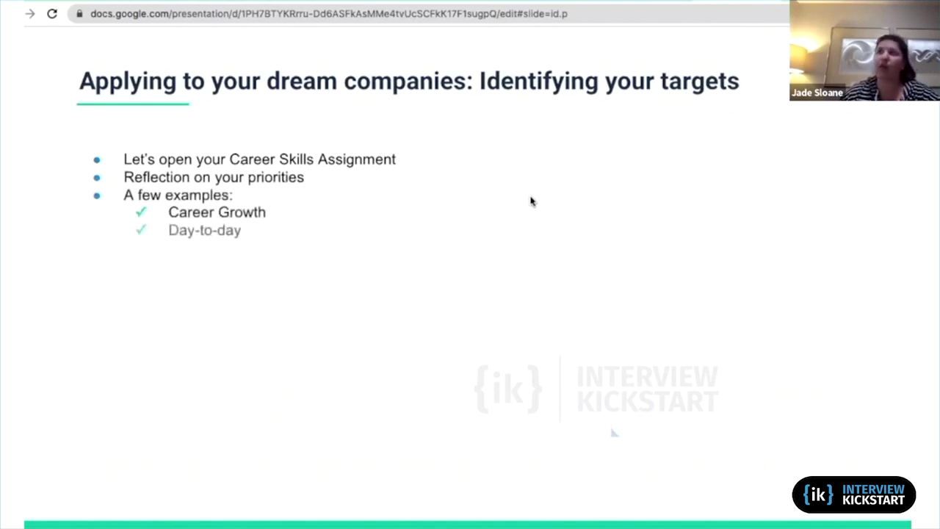
pyautogui.press('Right')
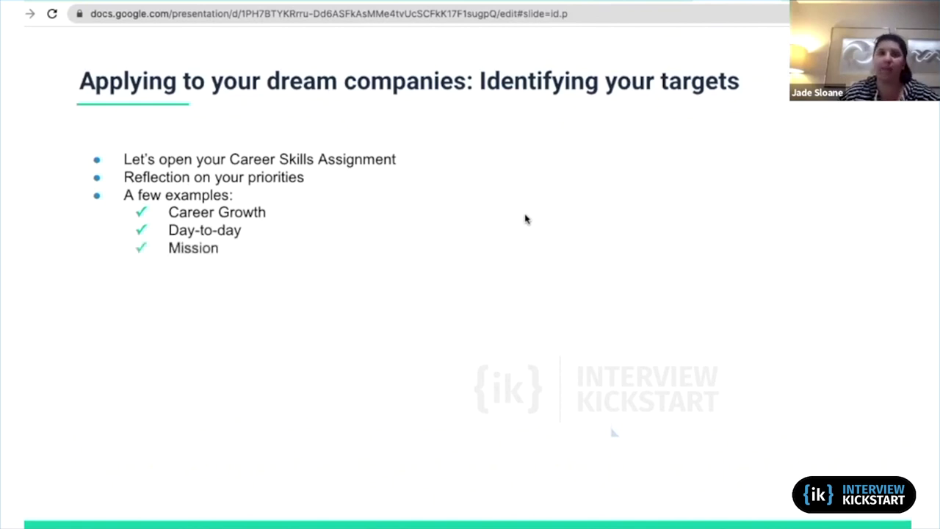
pyautogui.press('Right')
pyautogui.press('Right')
pyautogui.press('Right')
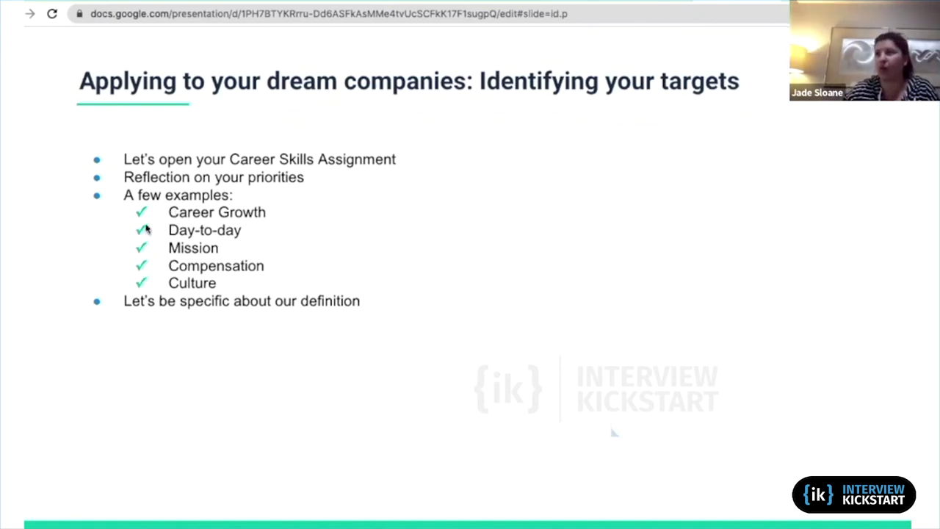
# Step: Return to the career spreadsheet and enter "Innovation/ tech expert" as the Priority 1 definition in B4
pyautogui.hotkey('alt', 'Tab')
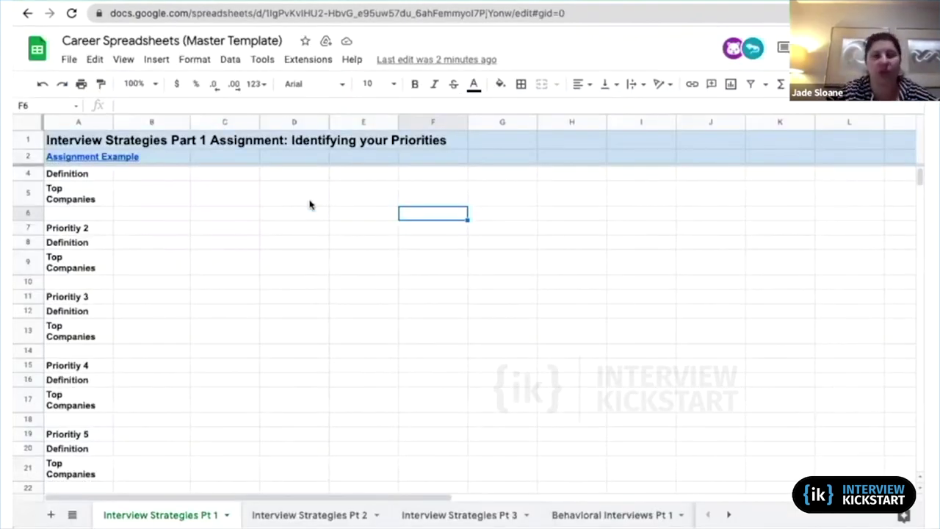
pyautogui.click(159, 175)
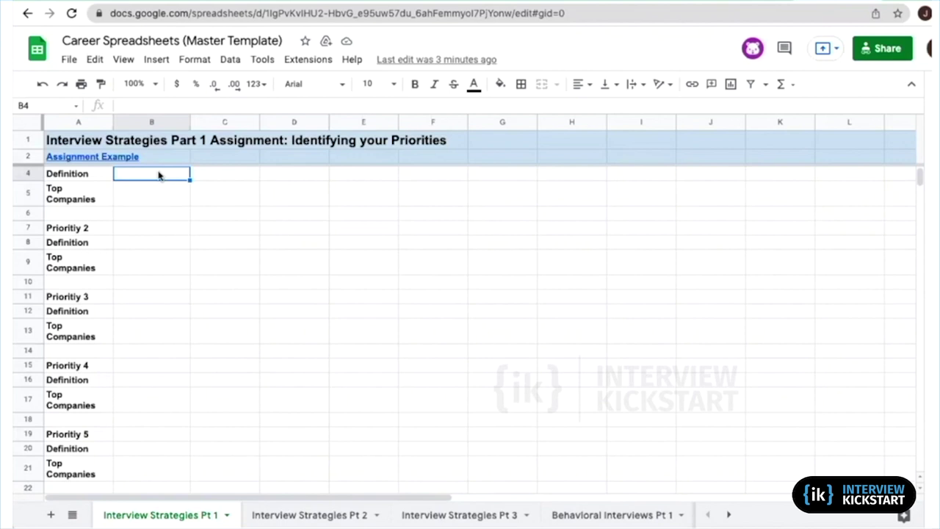
pyautogui.write('Inno')
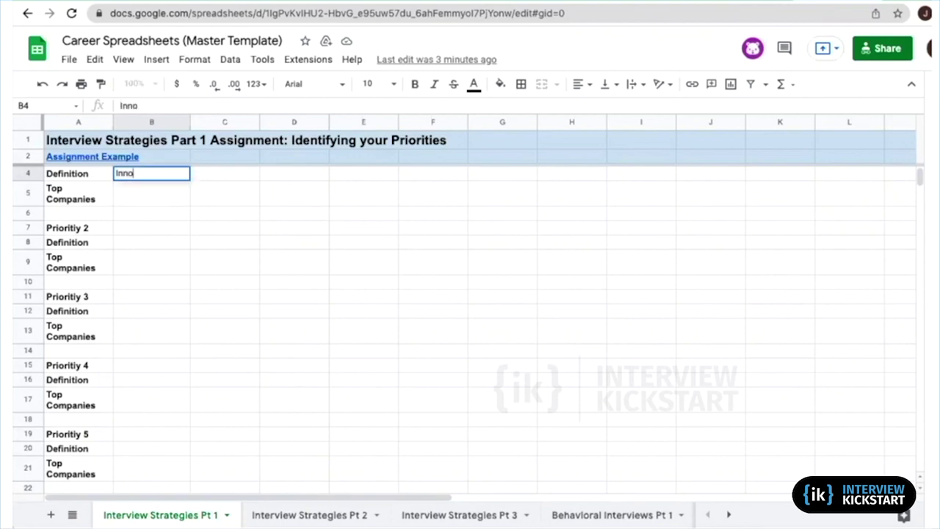
pyautogui.write('vation/ tech expert')
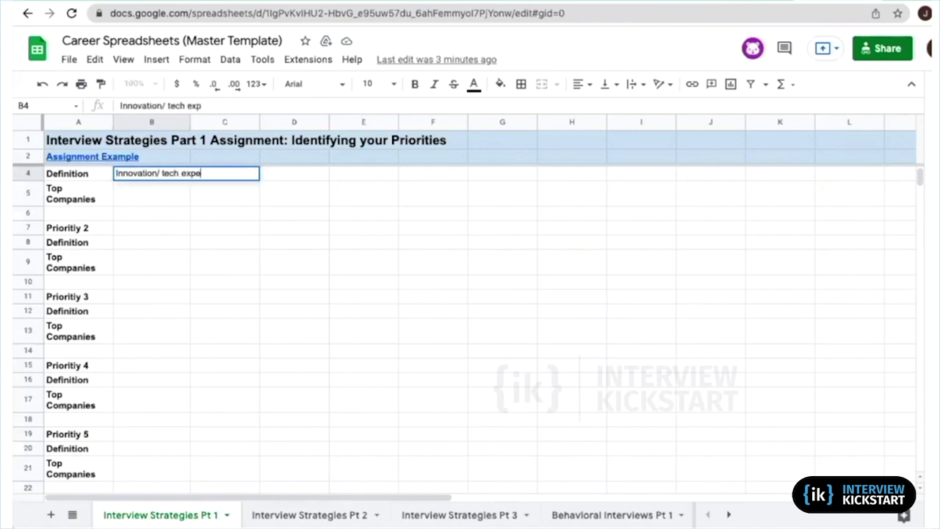
pyautogui.press('Tab')
pyautogui.press('Down')
pyautogui.press('Down')
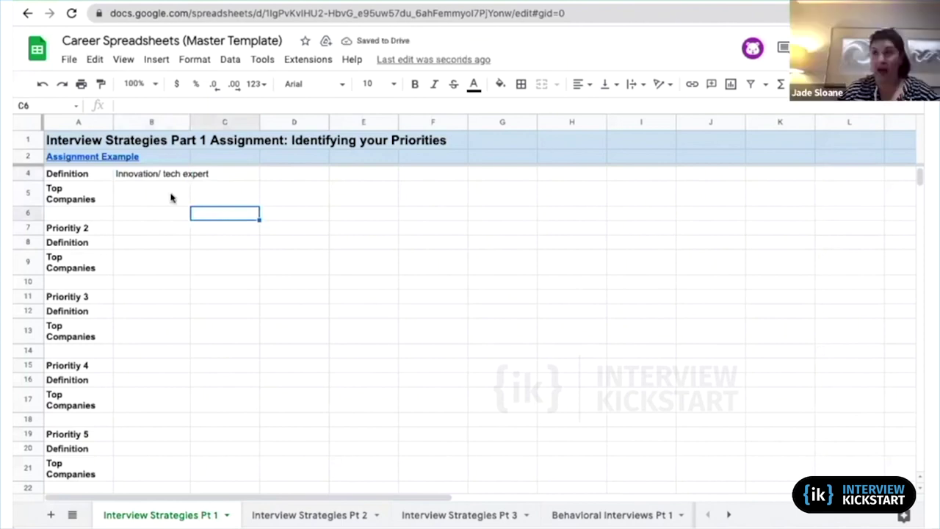
# Step: Clear the Priority 1 name in B3 and its definition in B4
pyautogui.click(125, 201)
pyautogui.scroll(1, 146, 320)
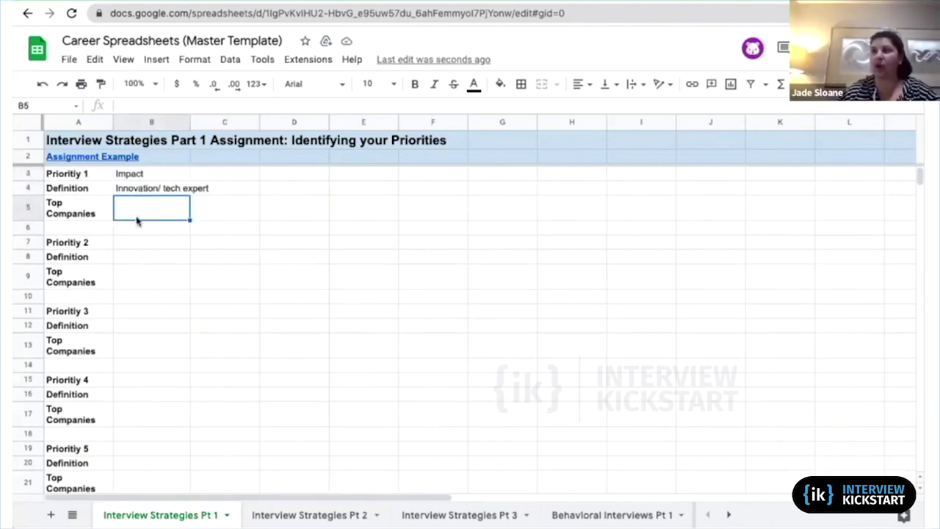
pyautogui.click(135, 177)
pyautogui.press('Delete')
pyautogui.click(139, 188)
pyautogui.press('Delete')
# Step: Enter "Opportunity to innovate, become tech expert" as Priority 1 in B3
pyautogui.click(135, 174)
pyautogui.write('In')
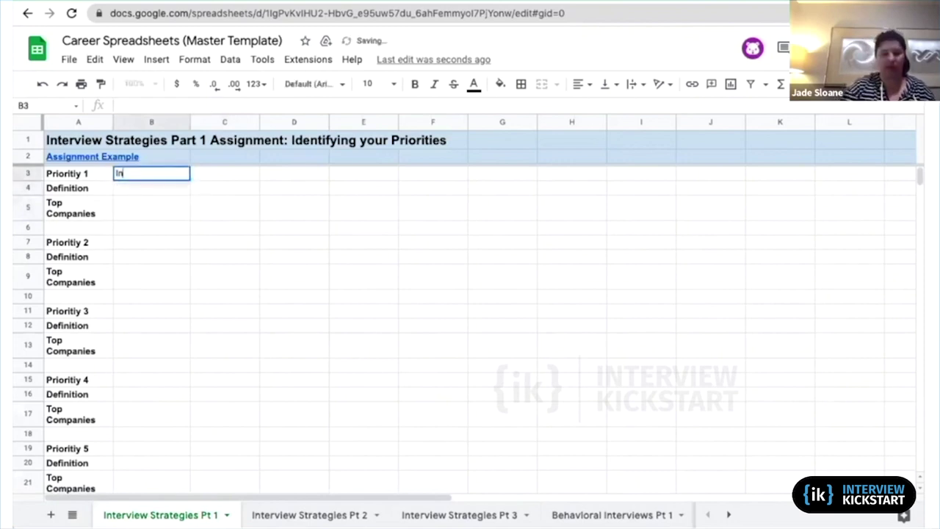
pyautogui.write('nvoati')
pyautogui.press('BackSpace')
pyautogui.press('BackSpace')
pyautogui.press('BackSpace')
pyautogui.press('BackSpace')
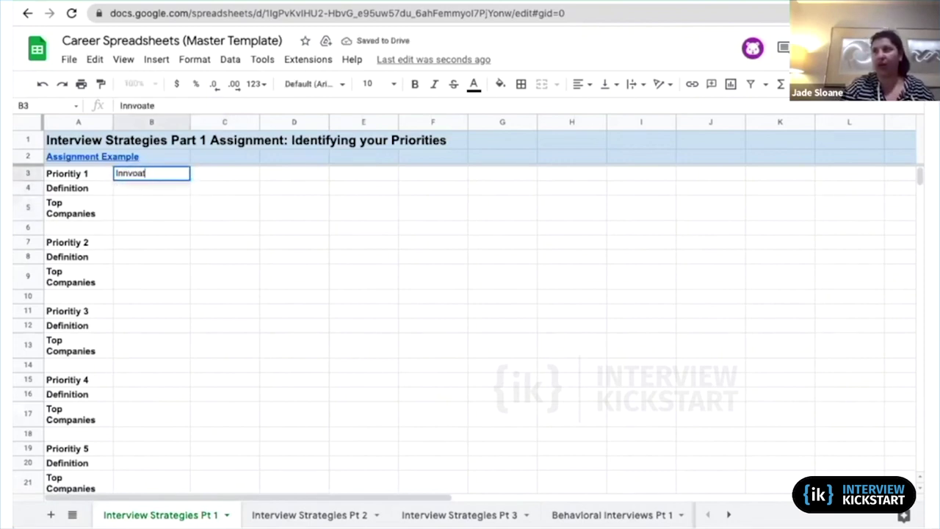
pyautogui.press('BackSpace')
pyautogui.press('BackSpace')
pyautogui.press('BackSpace')
pyautogui.press('BackSpace')
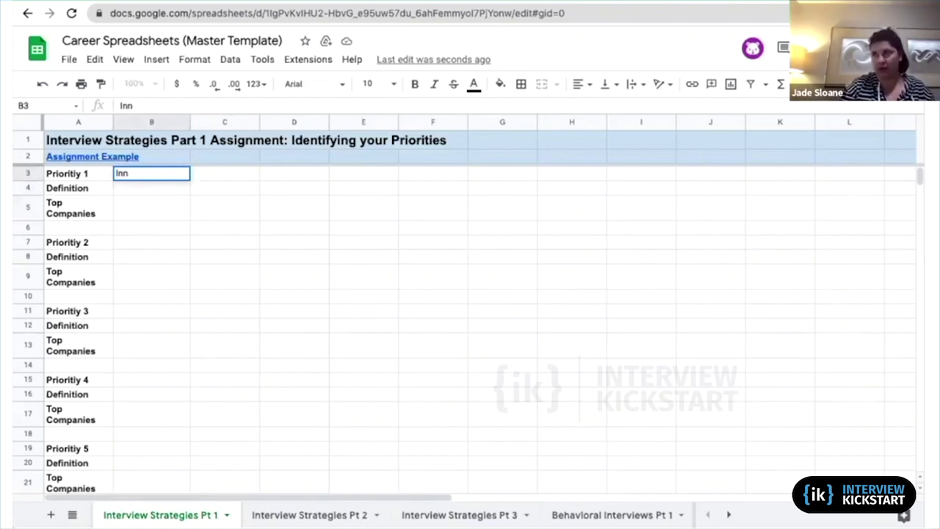
pyautogui.write('Opportunity')
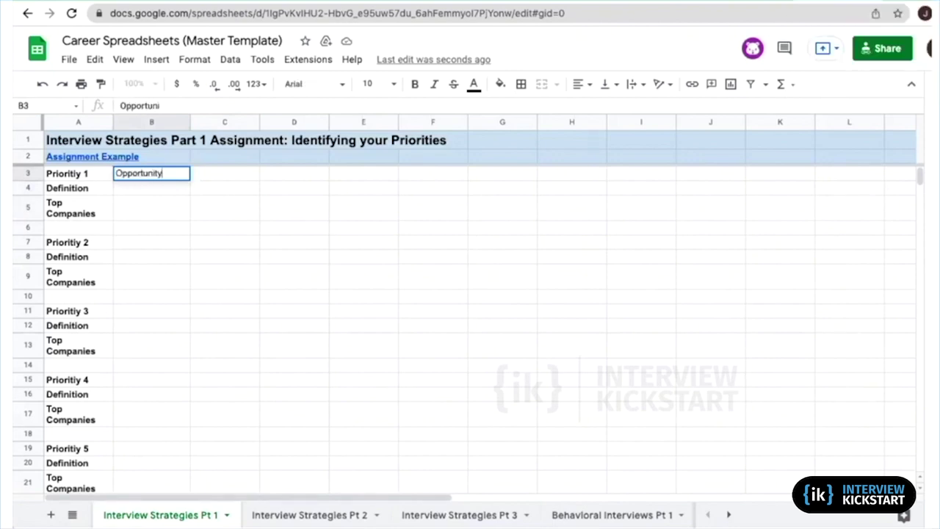
pyautogui.write(' to innovate, ')
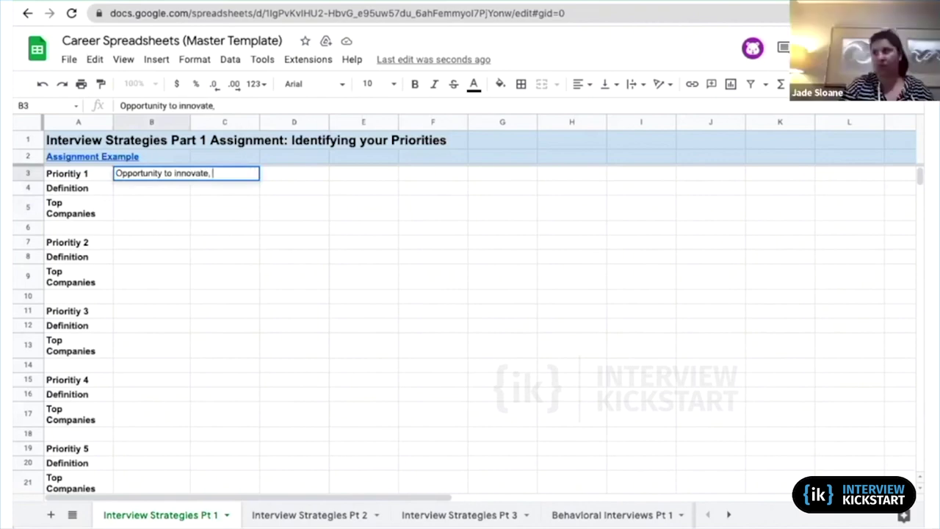
pyautogui.write('become tech ')
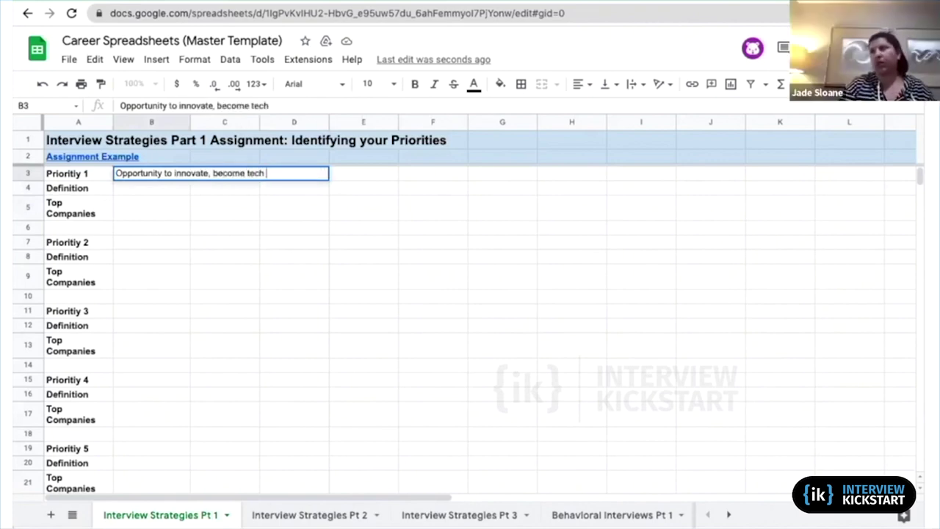
pyautogui.write('expert')
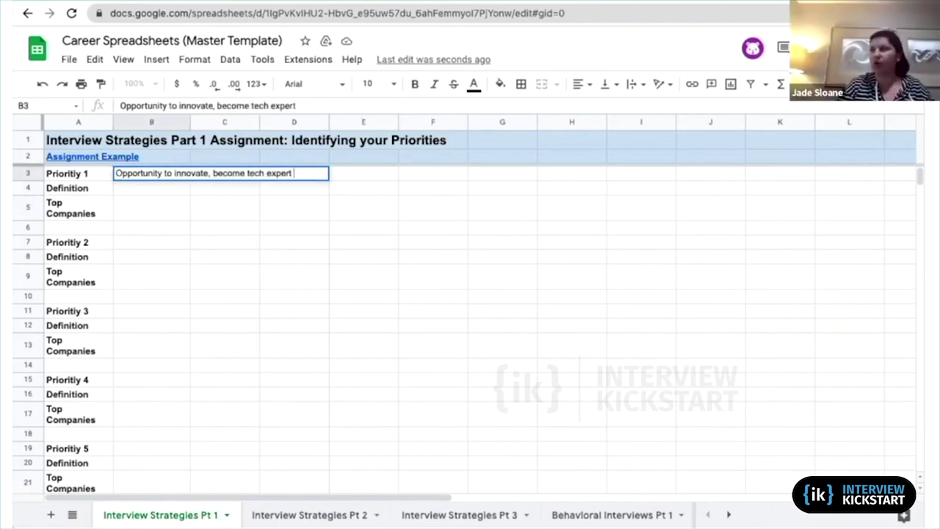
pyautogui.click(210, 248)
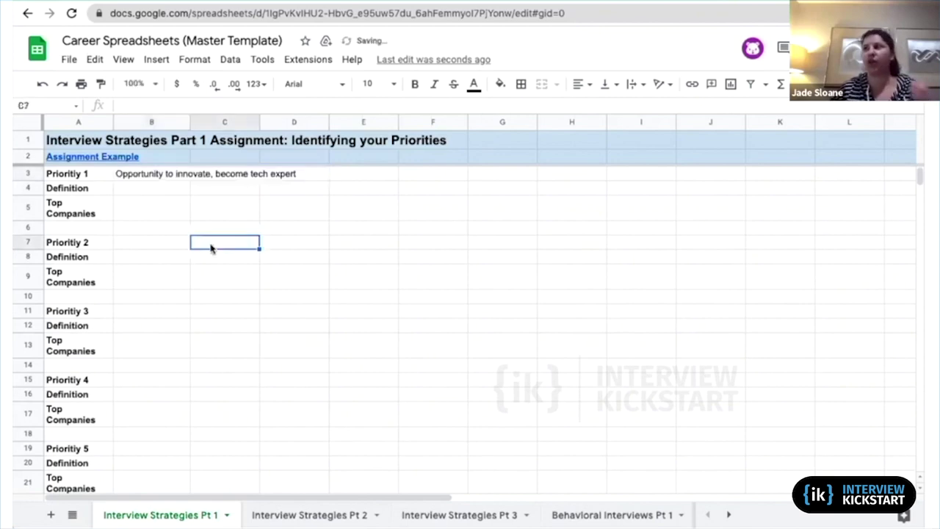
# Step: Enter "Being able to think of new ideas/concepts, SME and go-to person for specific technologies" as the Priority 1 definition in B4
pyautogui.click(125, 191)
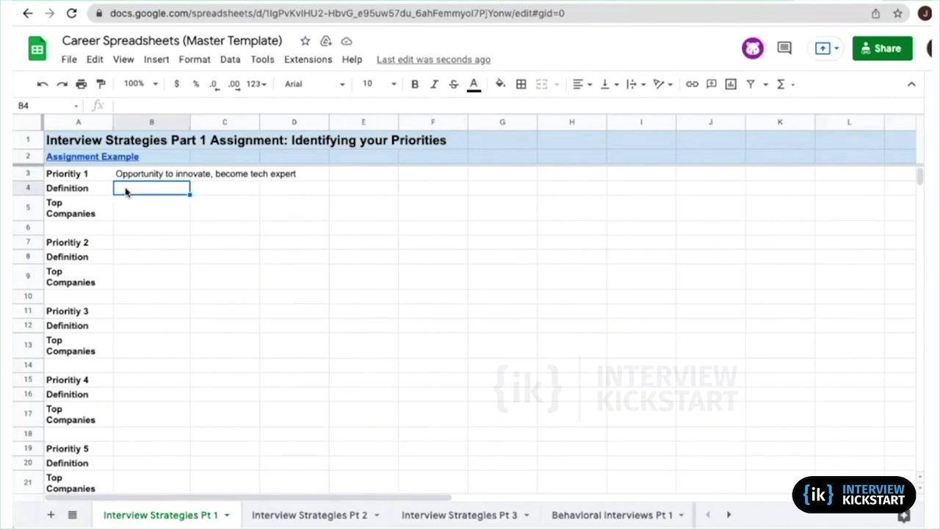
pyautogui.write('Being a')
pyautogui.press('BackSpace')
pyautogui.press('BackSpace')
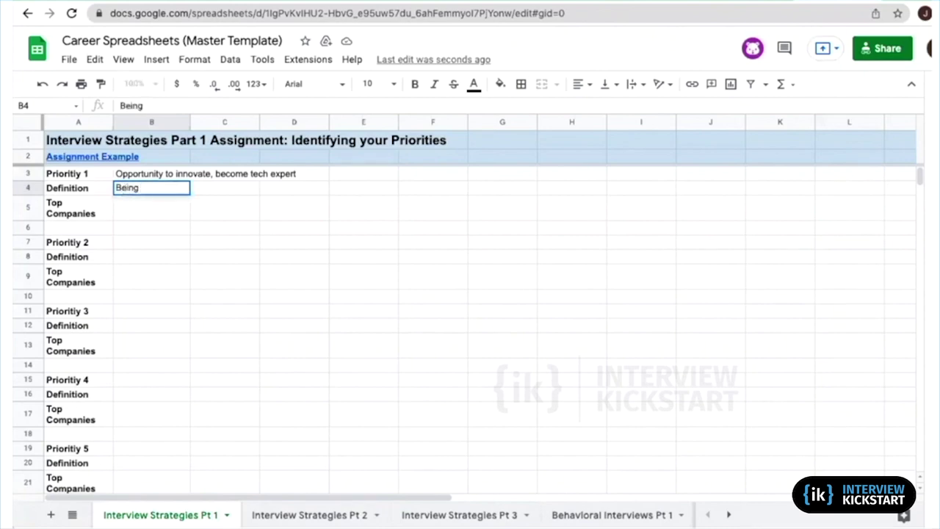
pyautogui.write('able to thi')
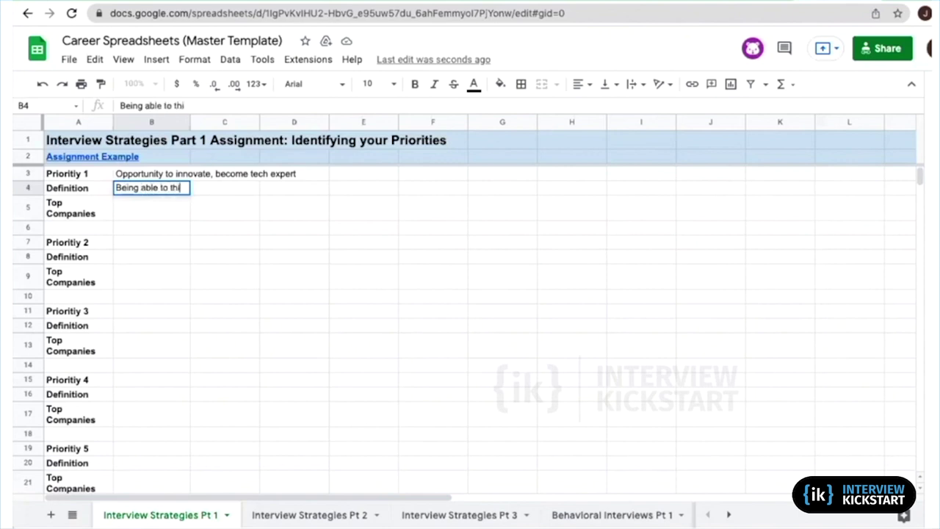
pyautogui.write('nk of new ideas/')
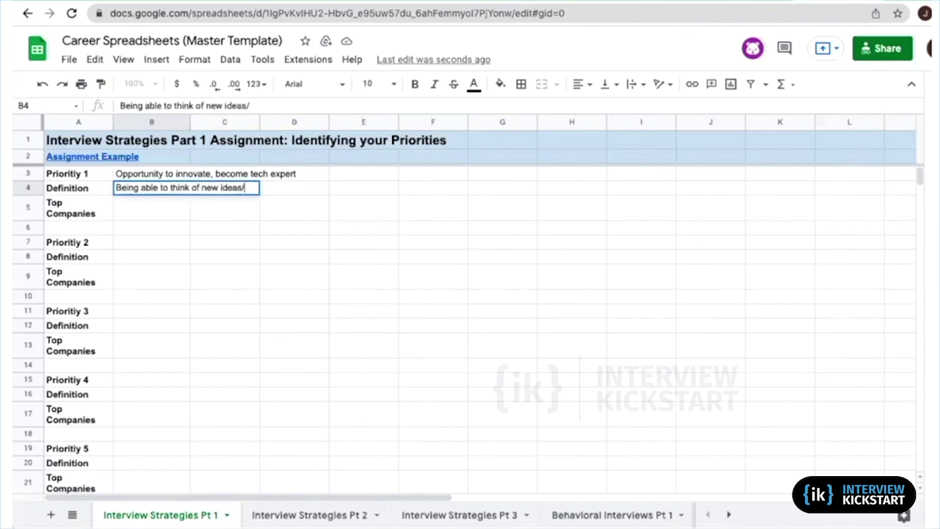
pyautogui.write('concepts')
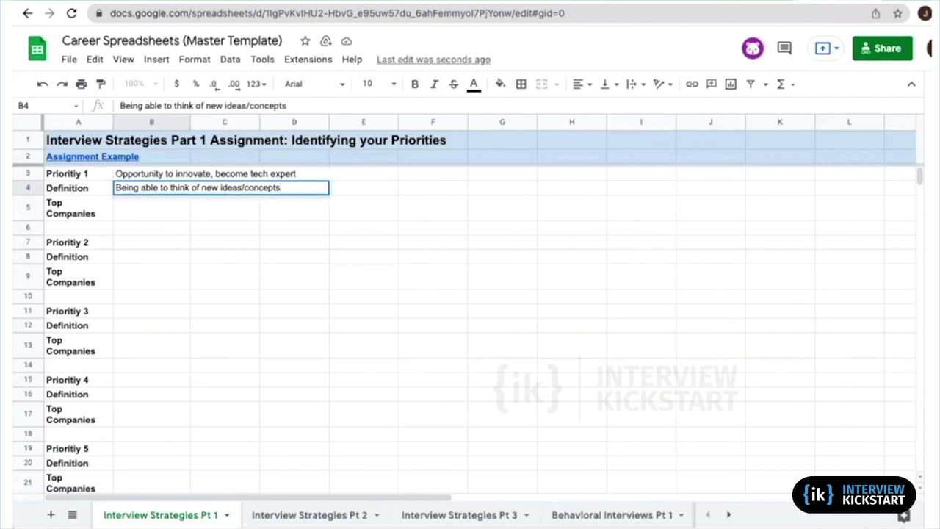
pyautogui.write(', SME and')
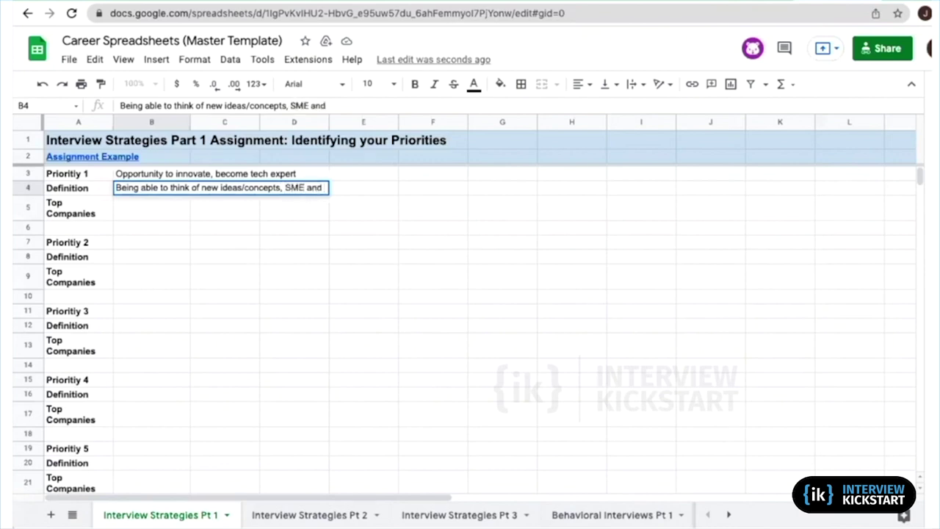
pyautogui.write(' go-t')
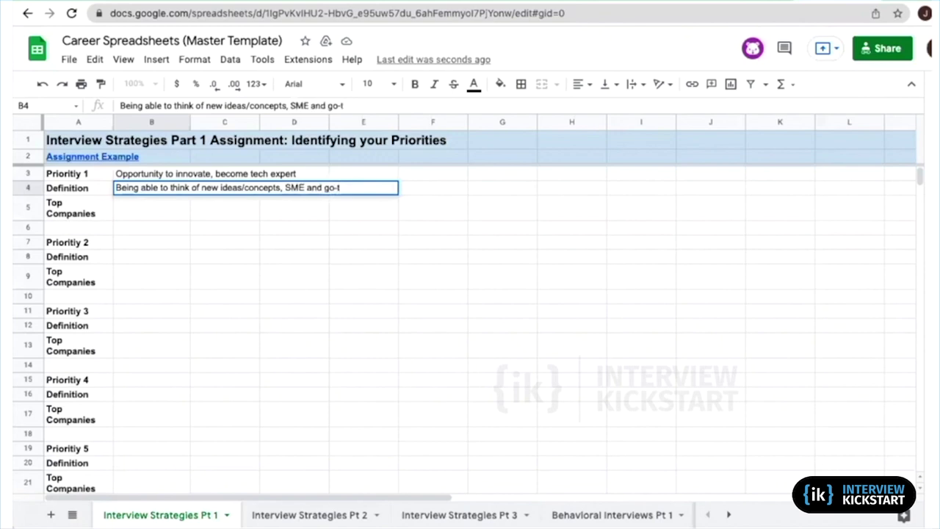
pyautogui.write('o person for')
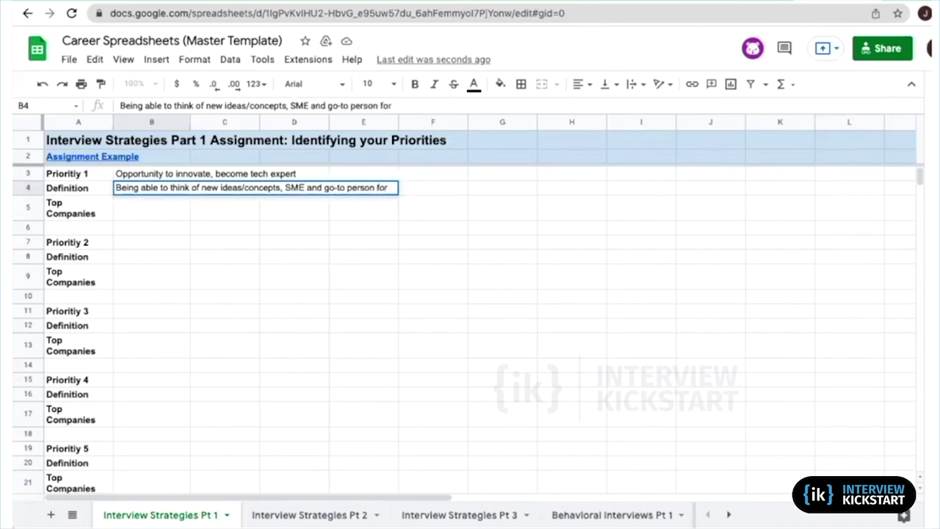
pyautogui.write(' specific technologies')
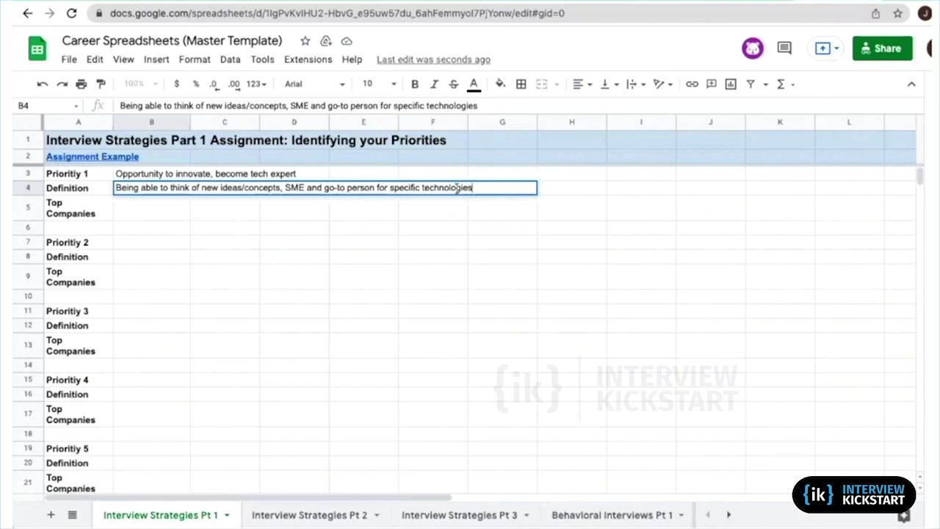
# Step: Replace "go-to person" with "consultant" in the Priority 1 definition in B4
pyautogui.moveTo(324, 187); pyautogui.dragTo(374, 186)
pyautogui.write('consultant')
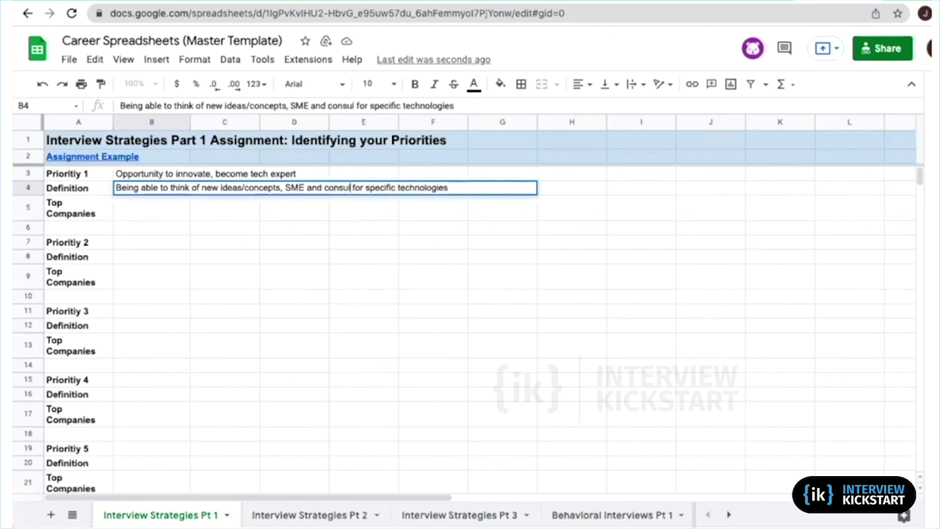
pyautogui.click(306, 231)
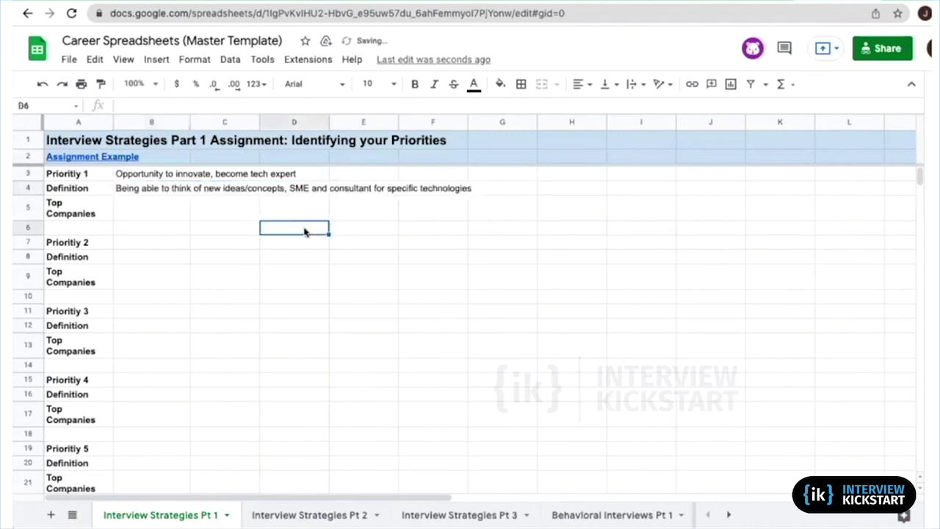
pyautogui.click(152, 214)
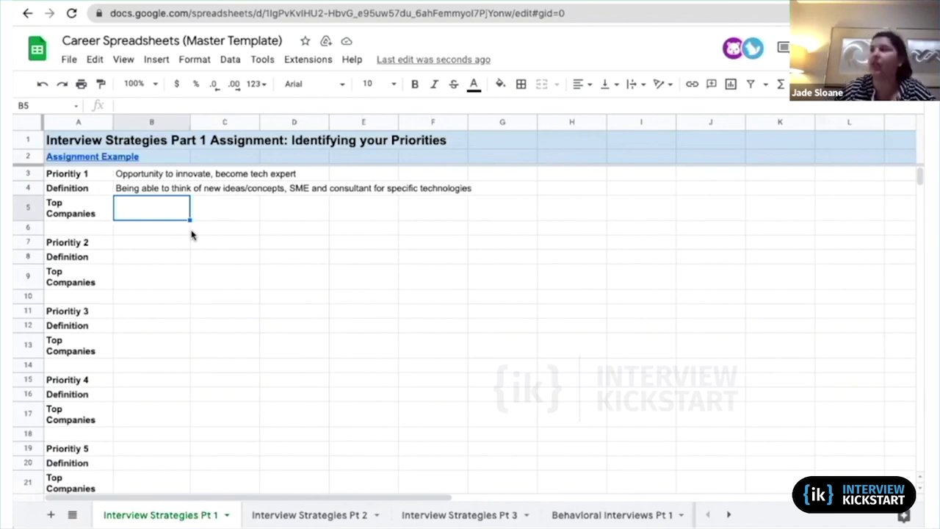
pyautogui.click(139, 177)
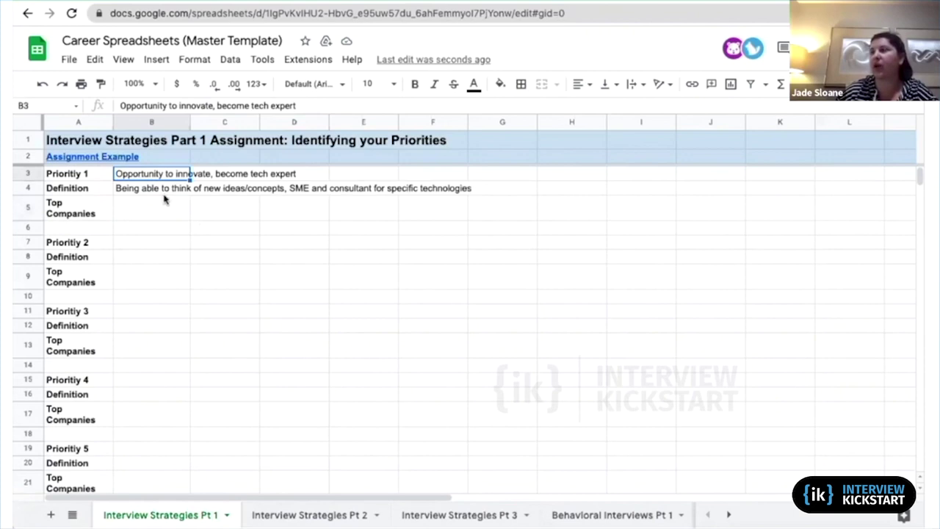
pyautogui.click(165, 192)
pyautogui.click(163, 207)
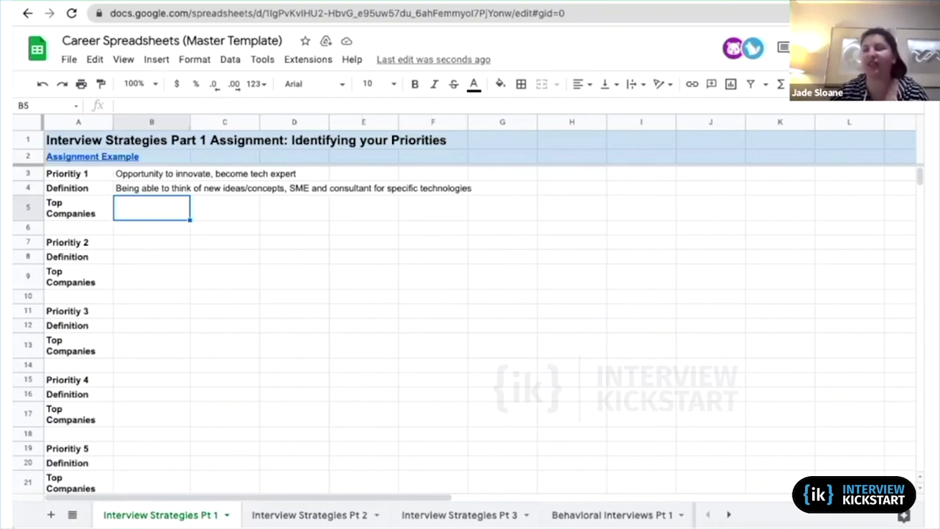
pyautogui.click(168, 230)
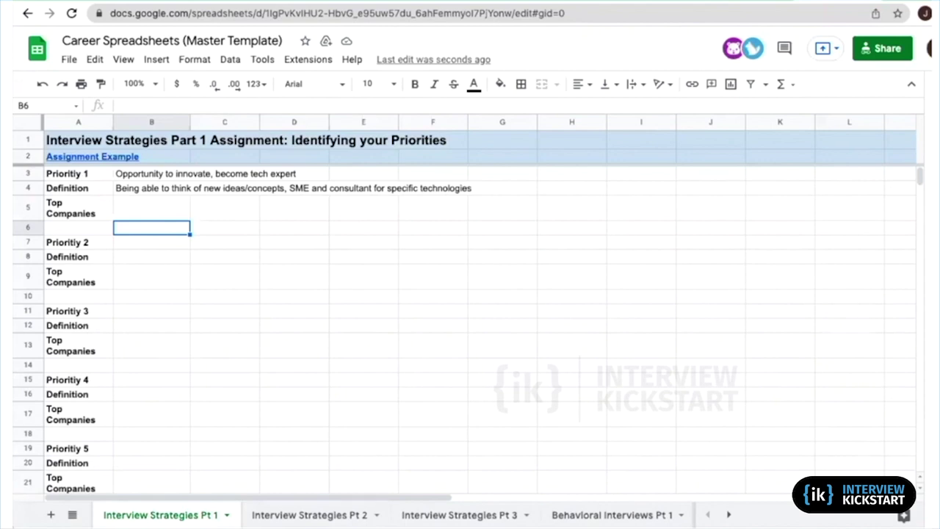
# Step: Enter "Good team environment" as Priority 2 in B7 and "like/trust people, good retrosession" as its definition in B8
pyautogui.click(151, 247)
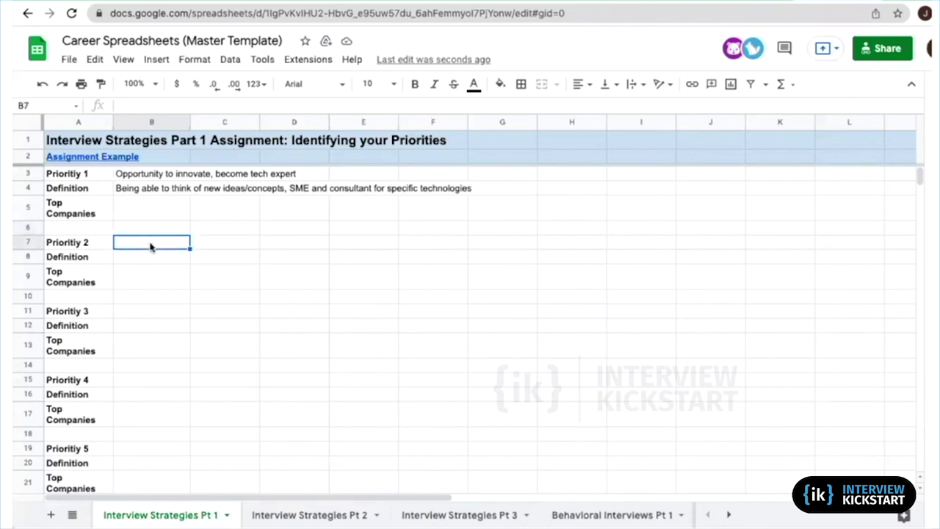
pyautogui.write('Good team environment')
pyautogui.click(145, 261)
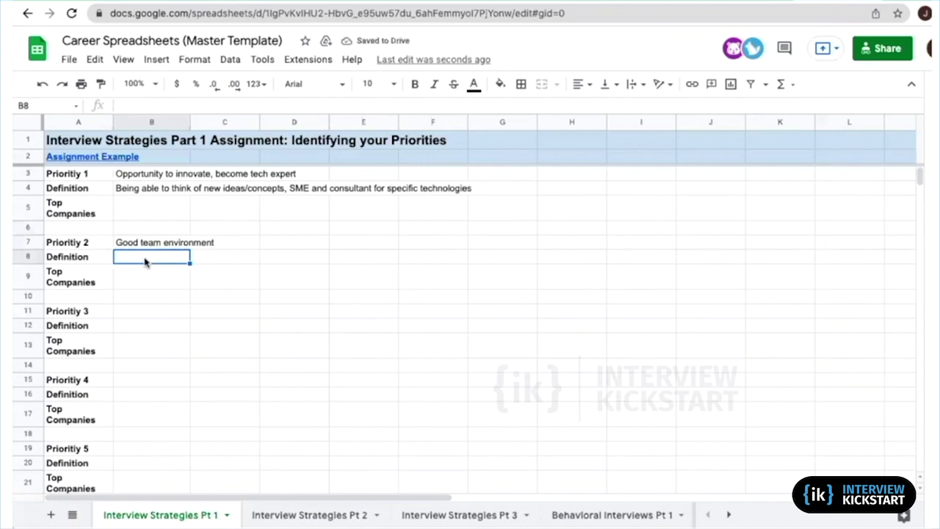
pyautogui.write('like/trust people,')
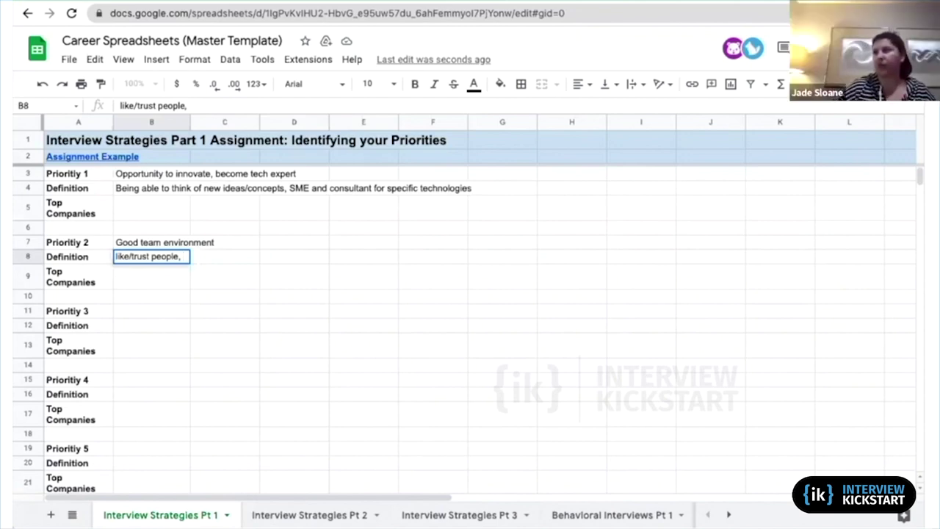
pyautogui.write('goo')
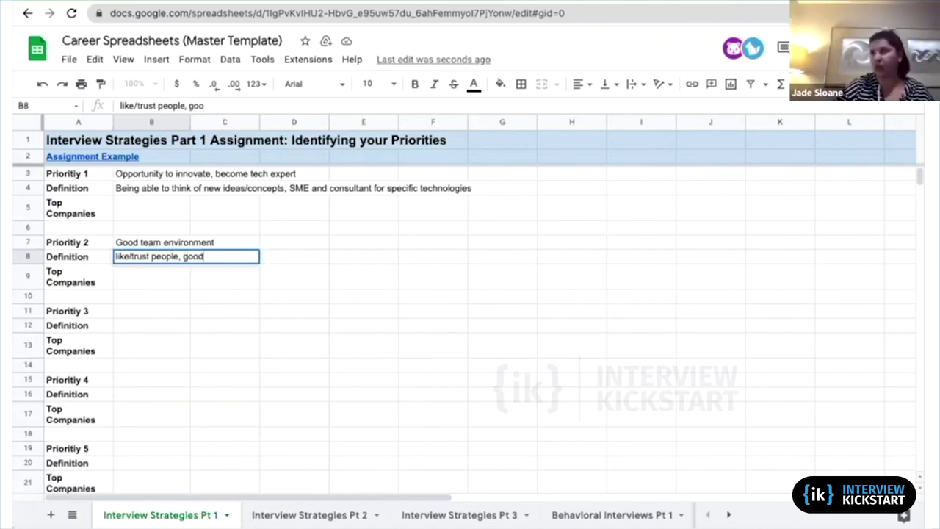
pyautogui.write('d retrosession')
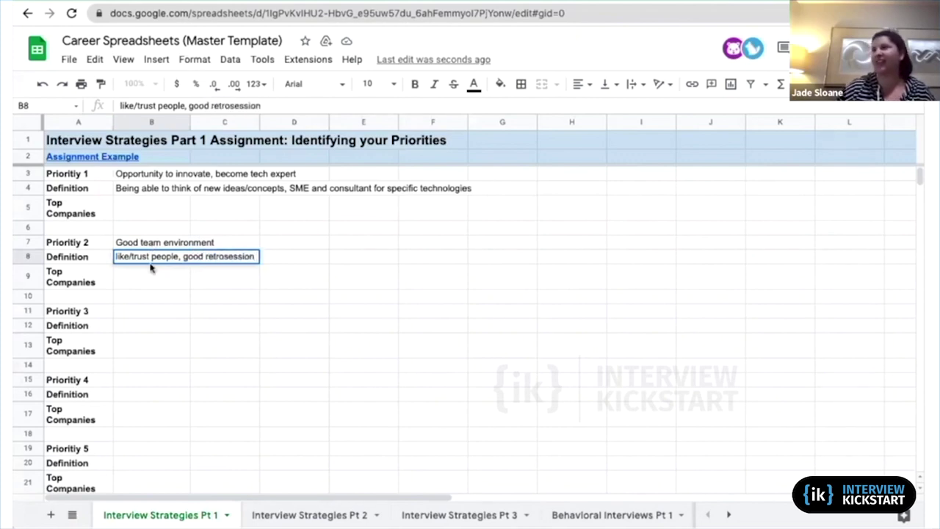
pyautogui.press('Return')
pyautogui.click(174, 263)
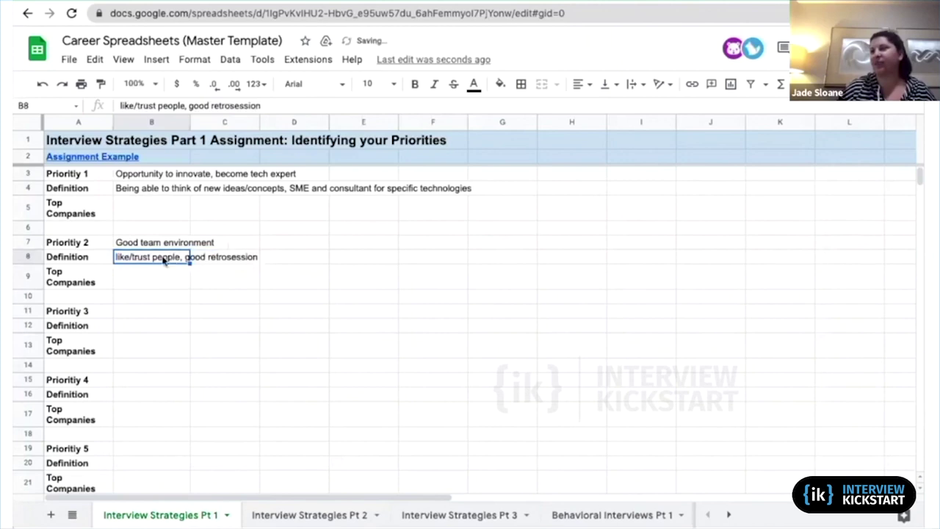
pyautogui.click(137, 248)
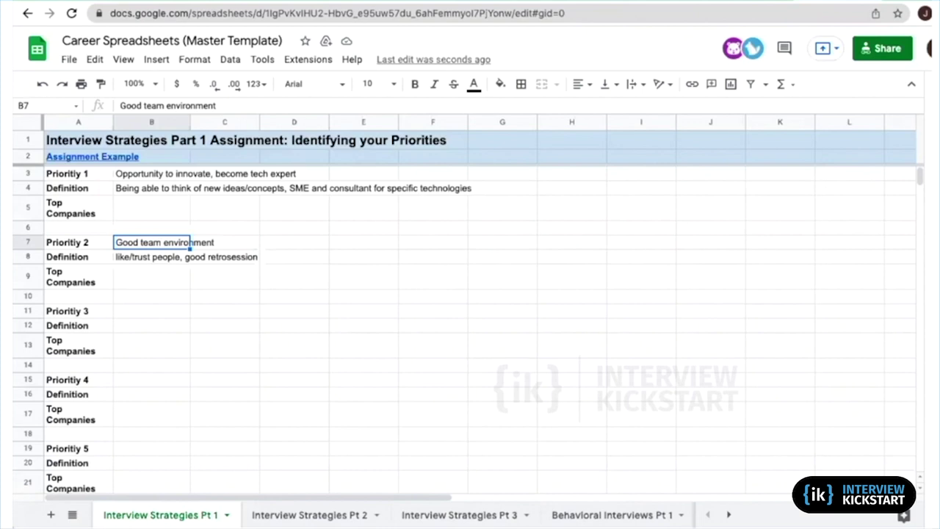
# Step: Enter "Solving complex problems" as Priority 3 in B11
pyautogui.click(220, 327)
pyautogui.click(152, 311)
pyautogui.scroll(-1, 152, 311)
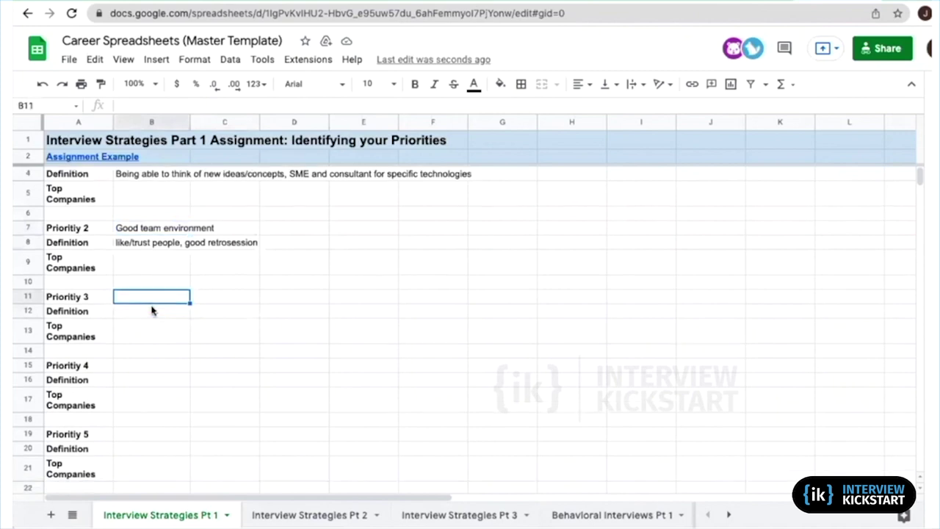
pyautogui.write('Ability')
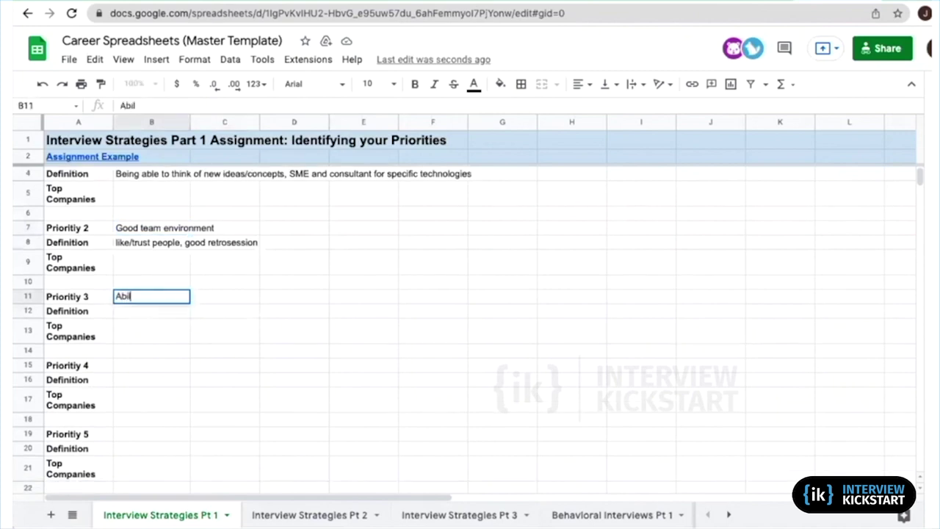
pyautogui.press('BackSpace')
pyautogui.press('BackSpace')
pyautogui.press('BackSpace')
pyautogui.press('BackSpace')
pyautogui.press('BackSpace')
pyautogui.press('BackSpace')
pyautogui.press('BackSpace')
pyautogui.write('Solving comple')
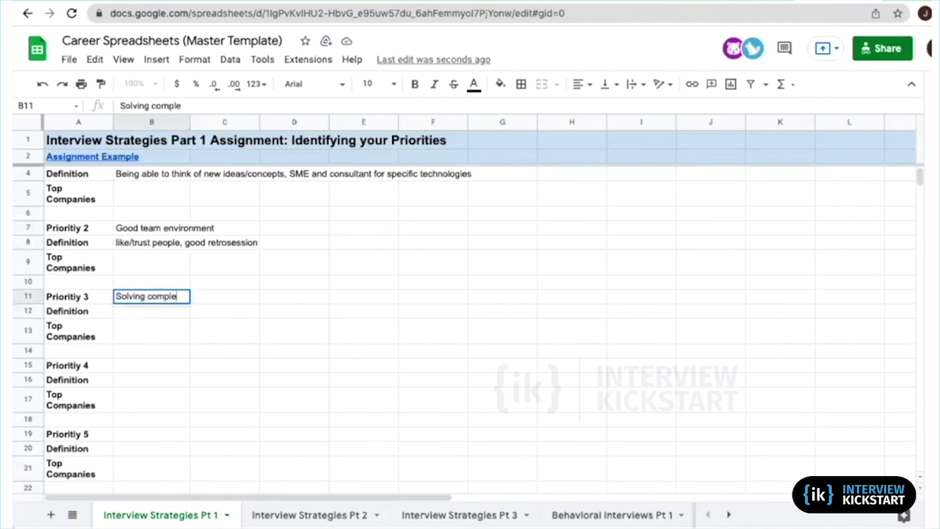
pyautogui.write('x problems')
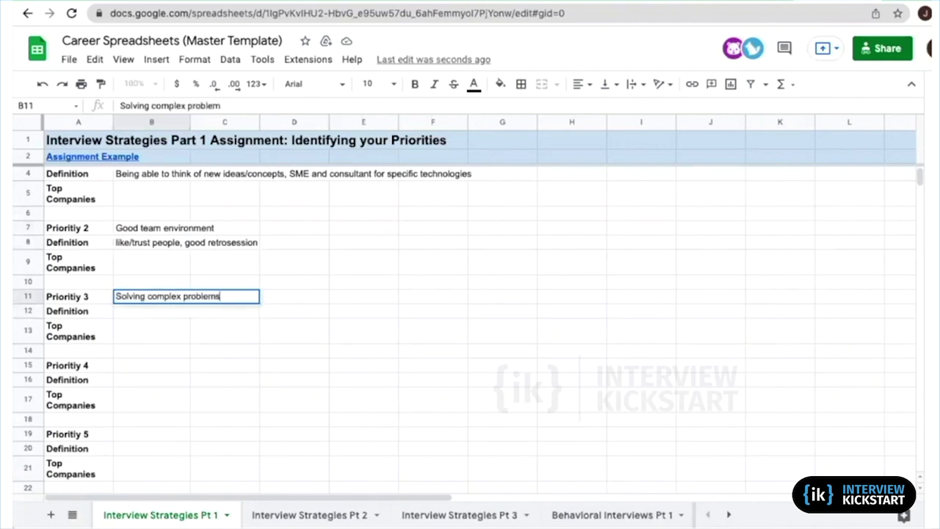
pyautogui.press('Tab')
# Step: Enter "Being an advisor" as the Priority 3 definition in B12
pyautogui.scroll(-1, 154, 311)
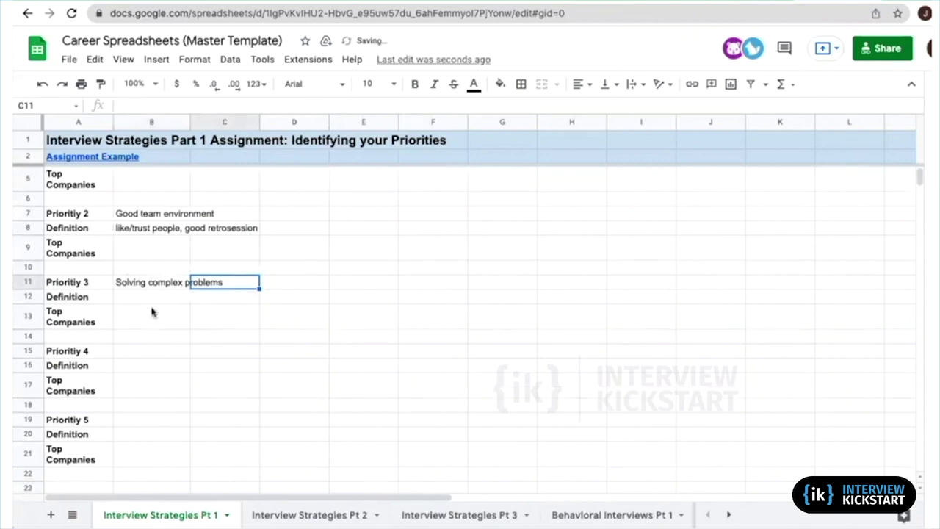
pyautogui.click(152, 297)
pyautogui.scroll(1, 154, 331)
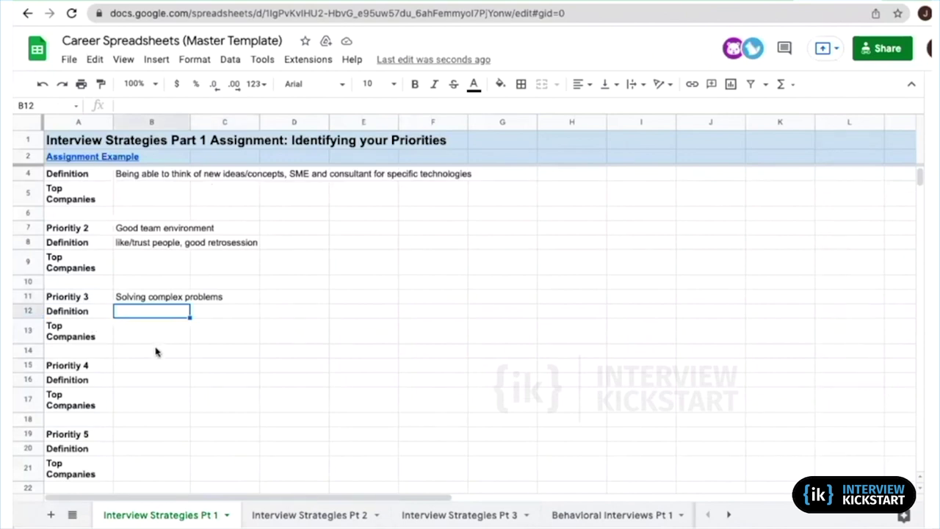
pyautogui.write('Being an advisor')
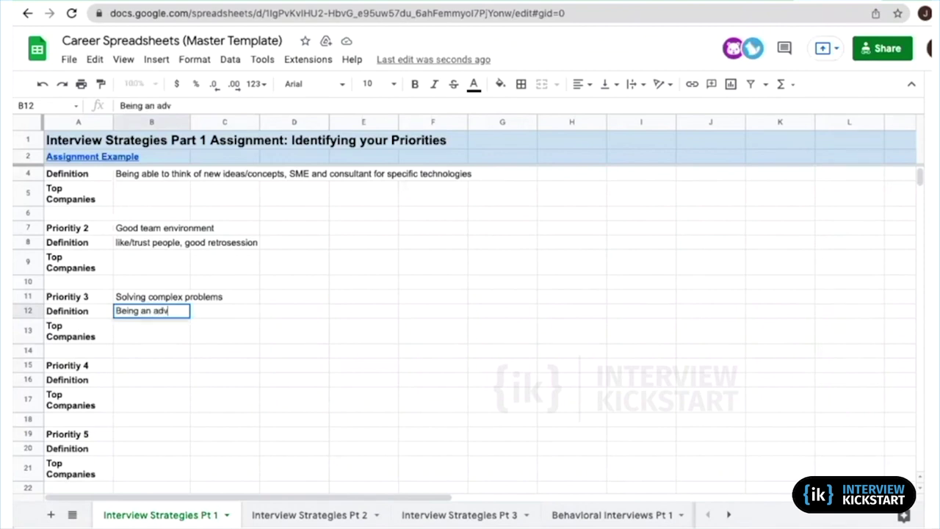
pyautogui.click(253, 349)
pyautogui.click(150, 311)
pyautogui.click(136, 295)
pyautogui.click(135, 312)
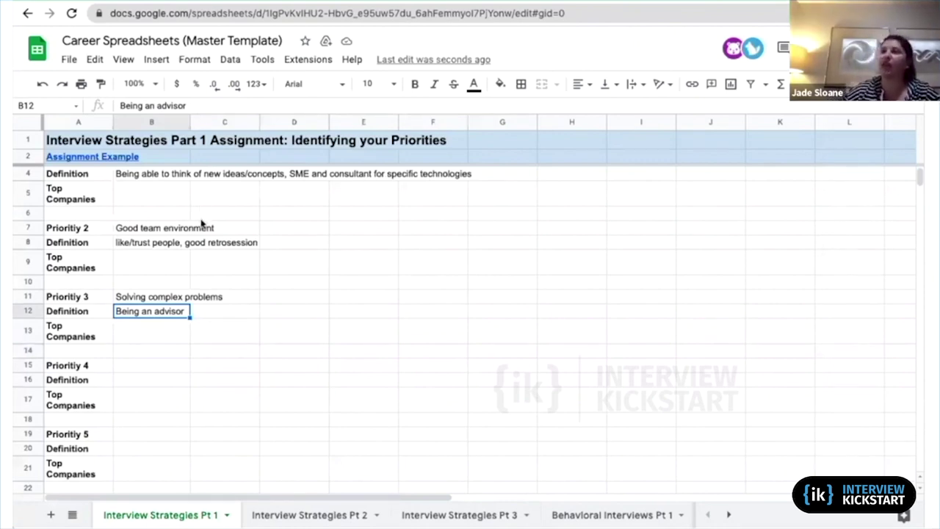
# Step: Switch to the Google Slides presentation to review the example priorities, and return to the career spreadsheet
pyautogui.scroll(1, 201, 205)
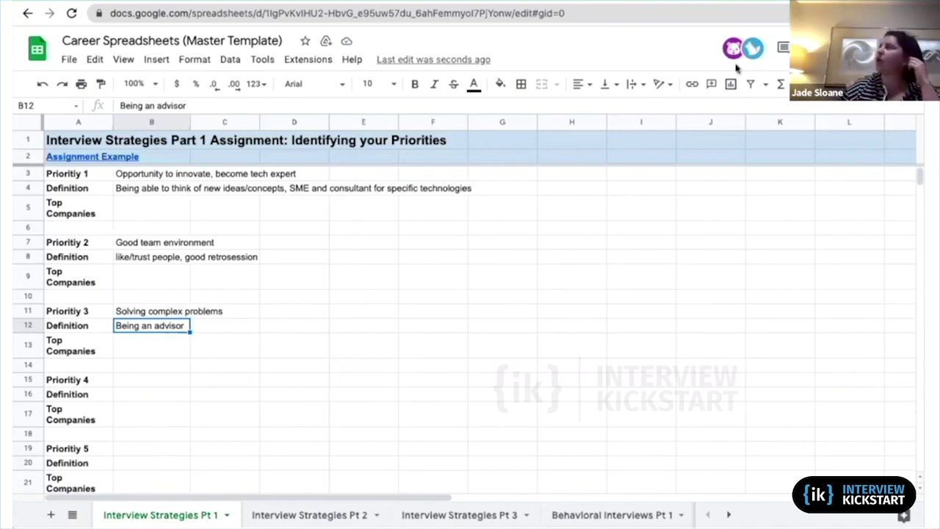
pyautogui.hotkey('alt', 'Tab')
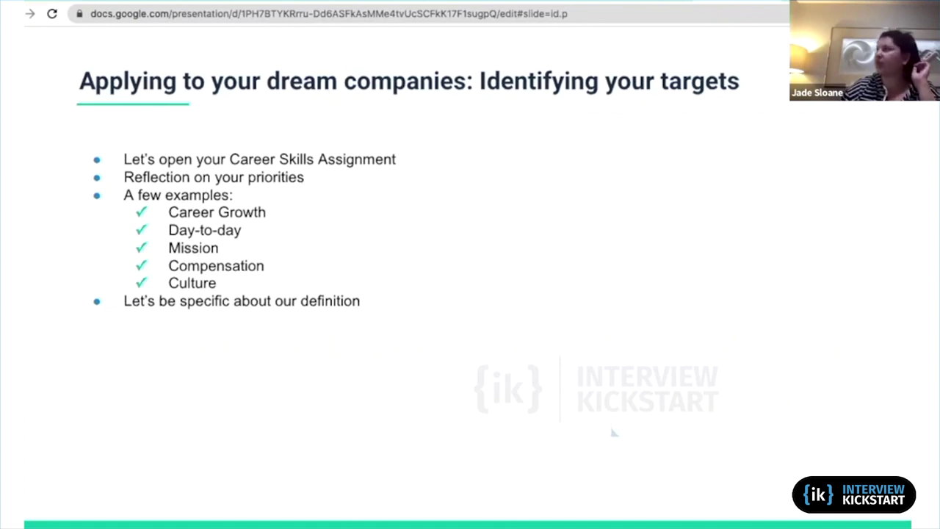
pyautogui.hotkey('alt', 'Tab')
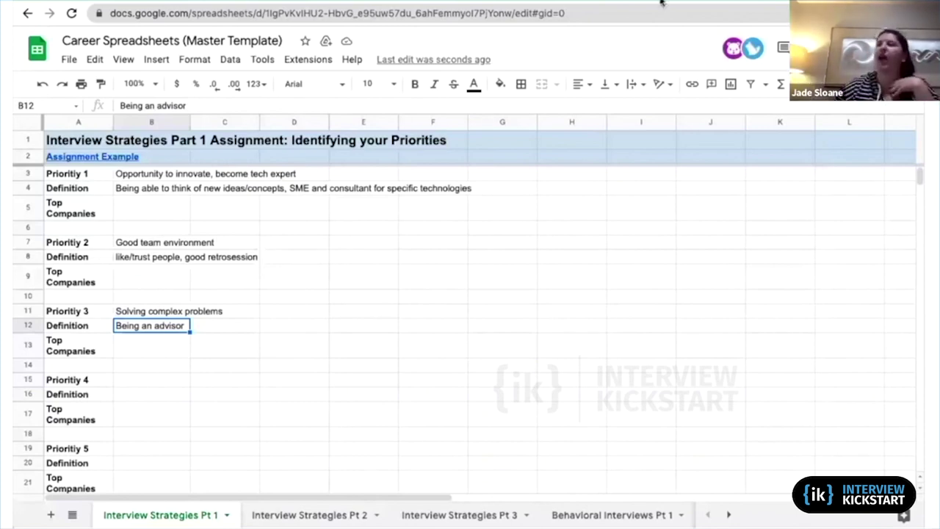
pyautogui.scroll(-1, 148, 253)
pyautogui.scroll(1, 147, 252)
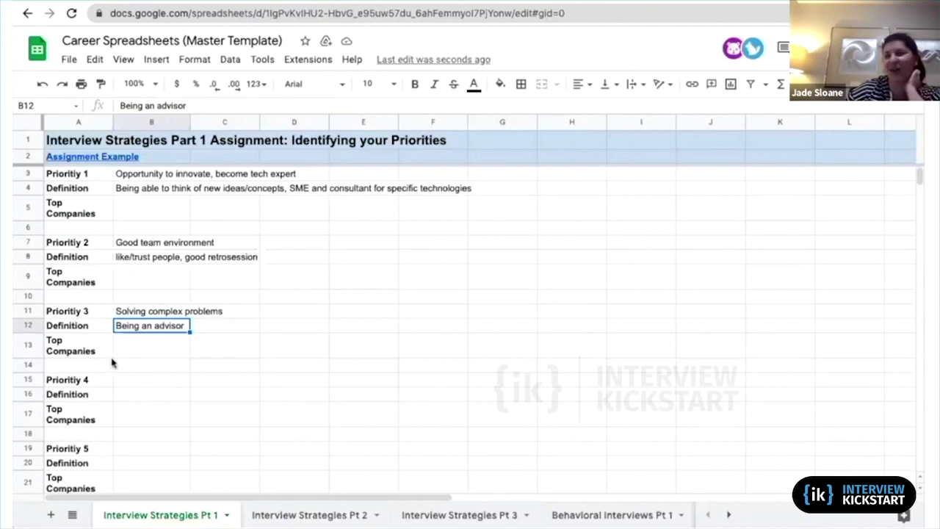
# Step: Enter "Remote work" as Priority 4 in B15
pyautogui.click(147, 391)
pyautogui.click(145, 380)
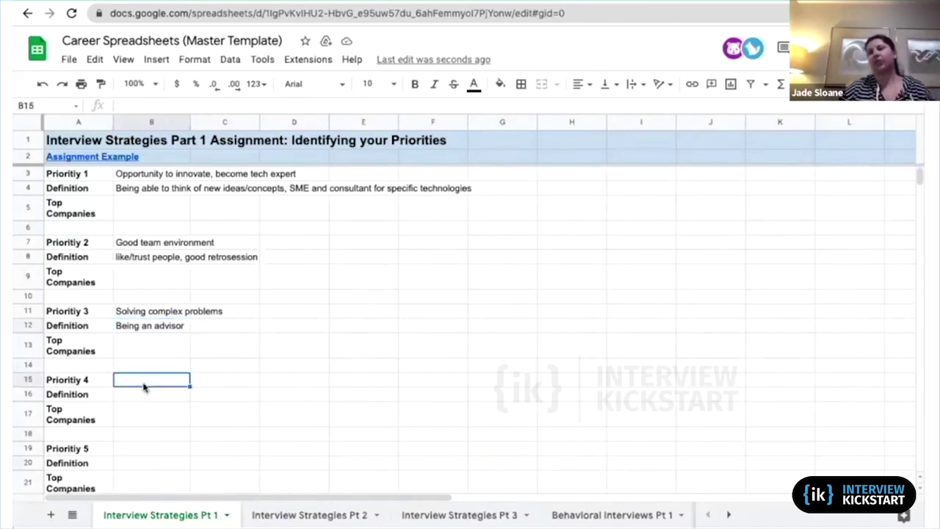
pyautogui.write('Remote work')
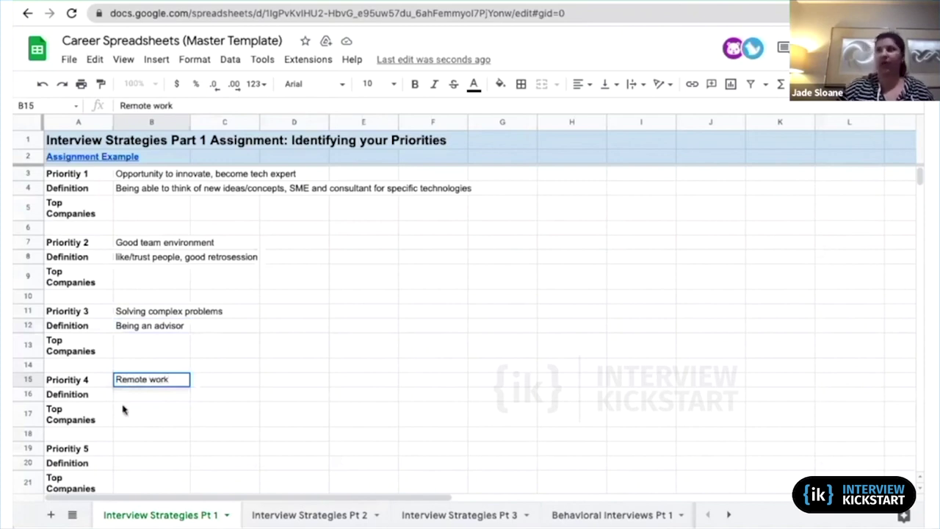
pyautogui.click(149, 396)
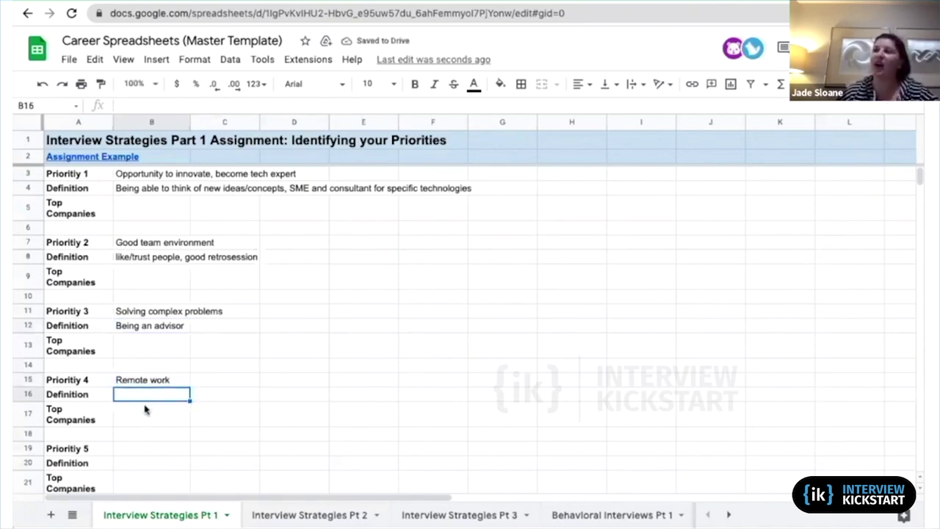
# Step: Enter "Career Growth" as Priority 5 in B19
pyautogui.scroll(-1, 145, 409)
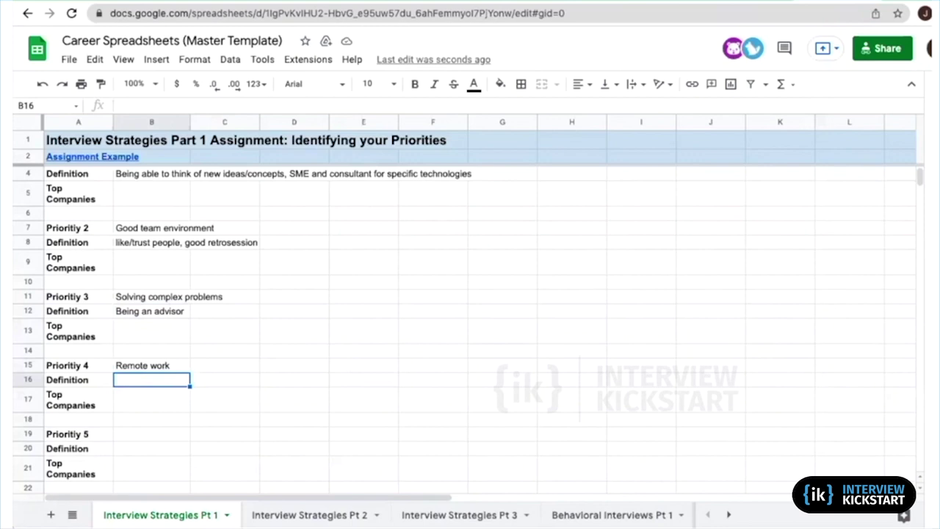
pyautogui.scroll(-1, 294, 426)
pyautogui.click(146, 420)
pyautogui.write('Career Growth')
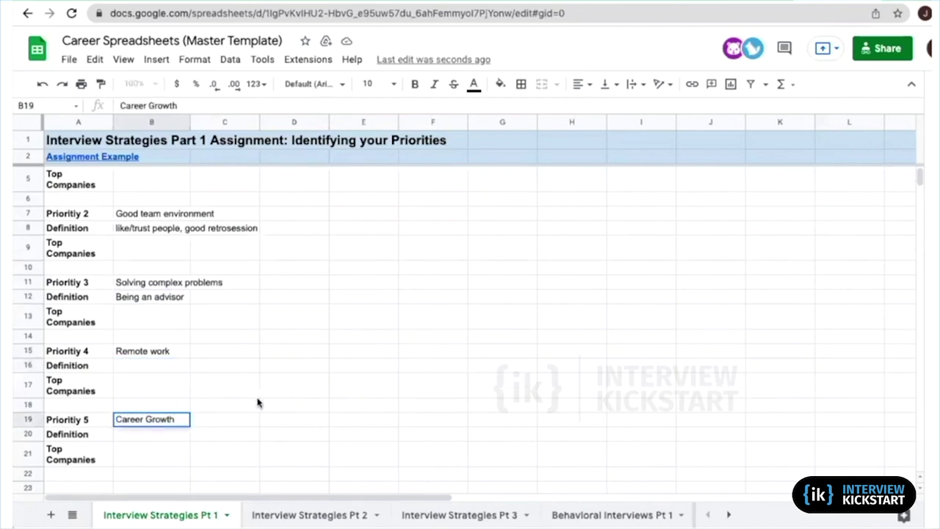
# Step: Enter "Vertical growth, becoming a leader" as the Priority 5 definition in B20
pyautogui.click(143, 434)
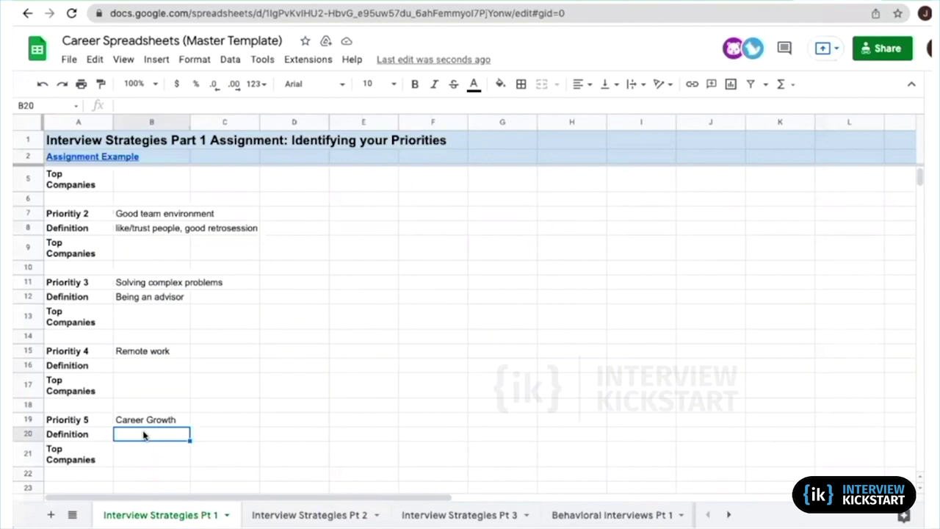
pyautogui.write('Vertical g')
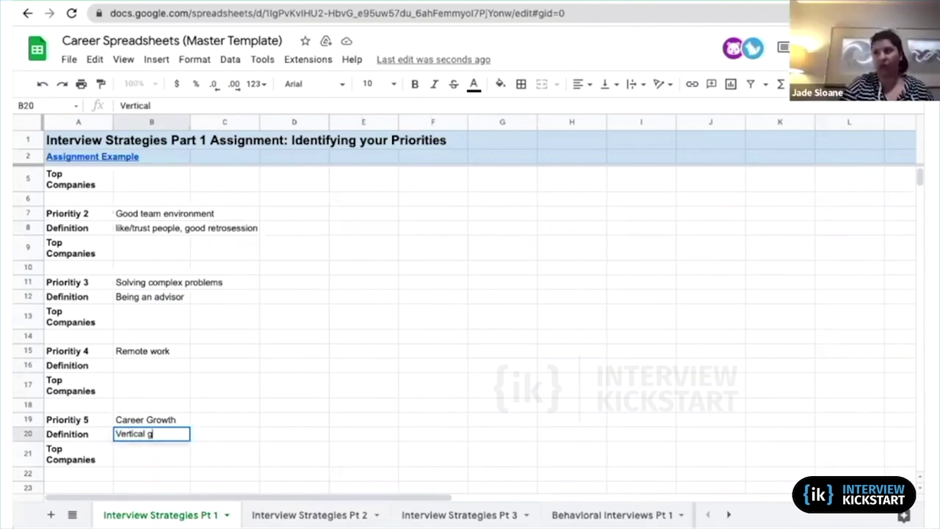
pyautogui.write('rowth, becom')
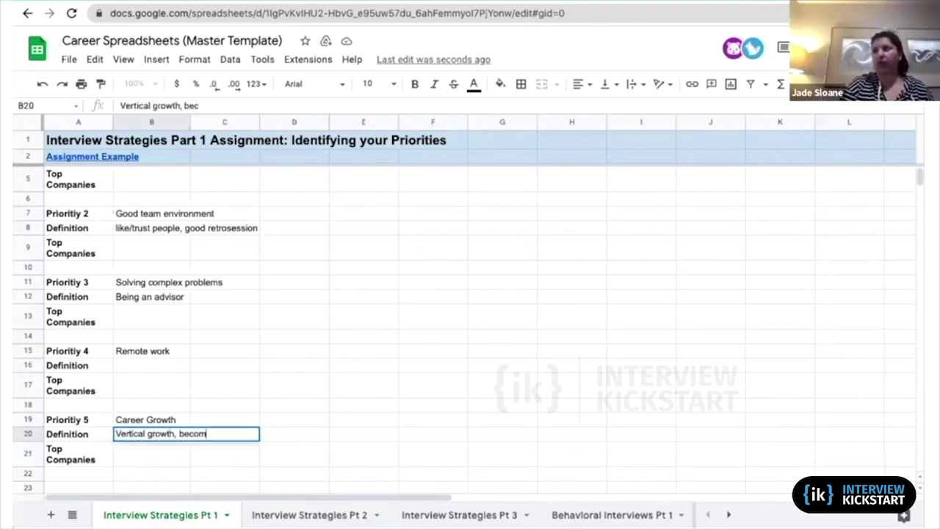
pyautogui.write('ing a leader')
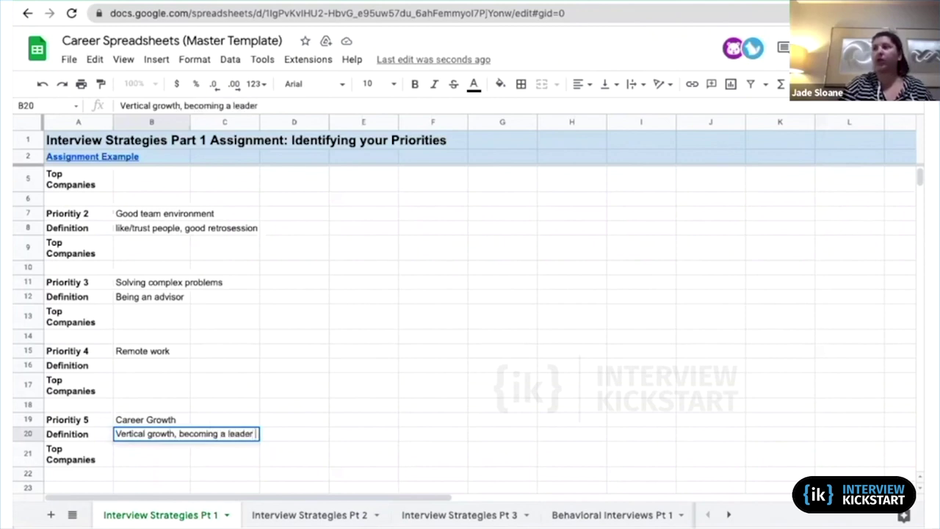
pyautogui.click(309, 420)
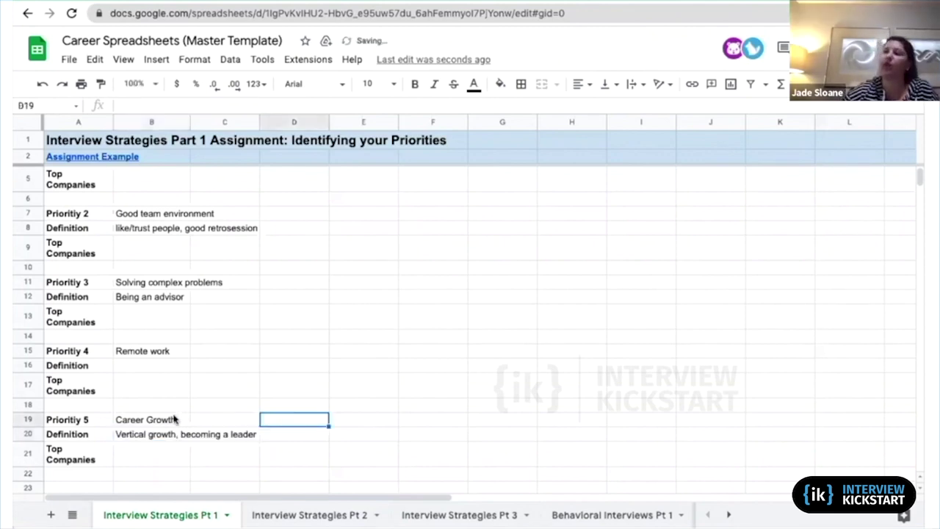
pyautogui.click(174, 419)
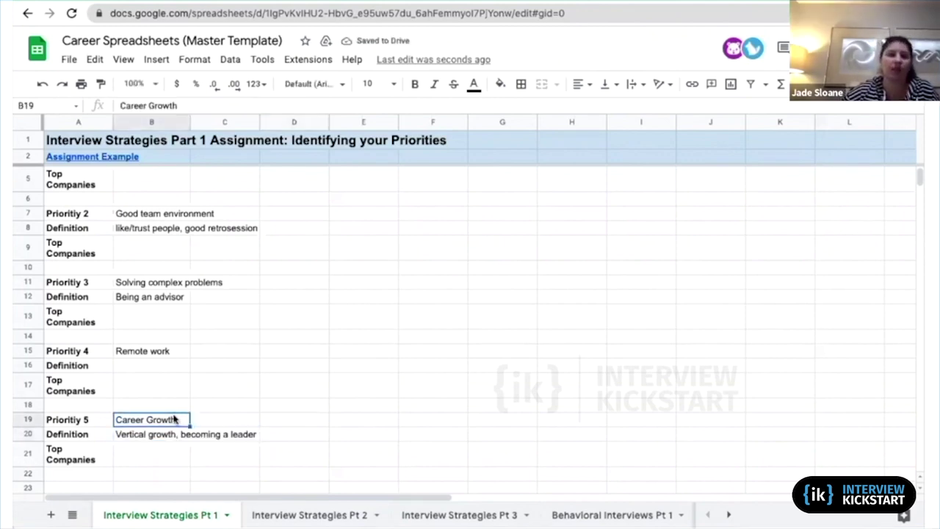
# Step: Copy the Priority 5 label from A19 into A23 and change its number so it reads "Prioritiy 6"
pyautogui.scroll(-1, 174, 419)
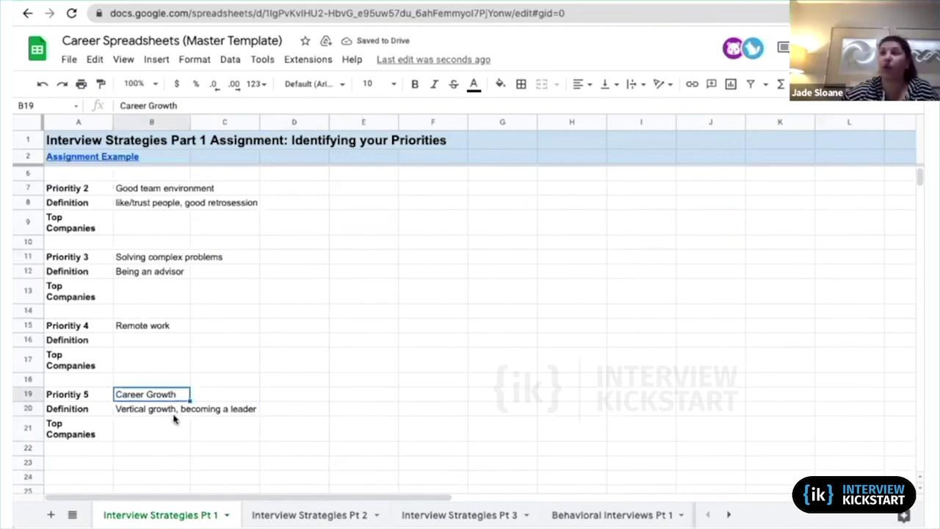
pyautogui.scroll(-1, 169, 422)
pyautogui.click(87, 449)
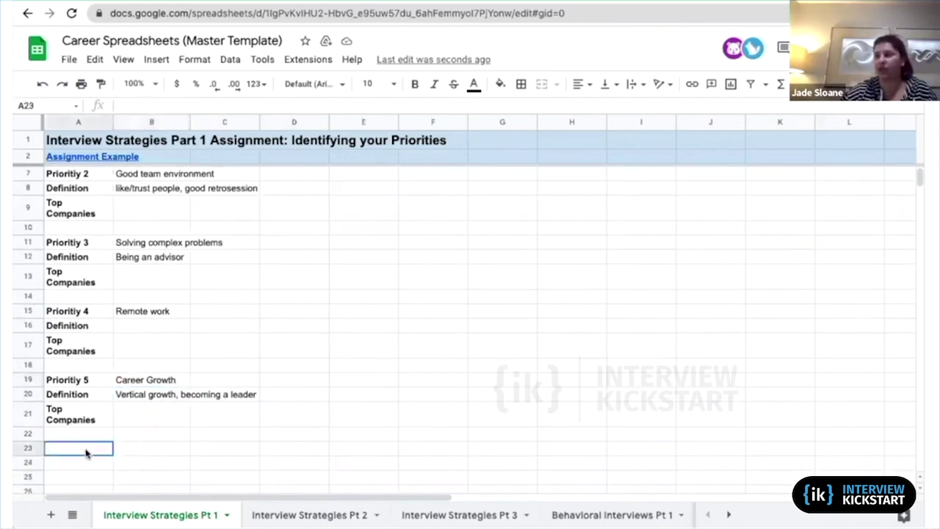
pyautogui.click(79, 380)
pyautogui.hotkey('ctrl', 'c')
pyautogui.click(65, 450)
pyautogui.hotkey('ctrl', 'v')
pyautogui.doubleClick(93, 448)
pyautogui.press('BackSpace')
pyautogui.write('6')
# Step: Enter "Work life balance" as Priority 6 in B23
pyautogui.click(144, 453)
pyautogui.write('Work life balance')
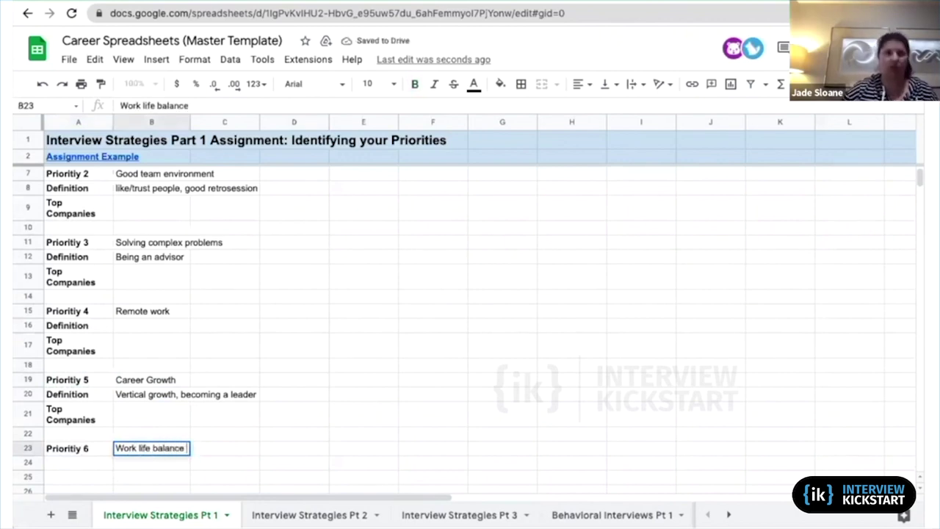
pyautogui.scroll(-1, 206, 446)
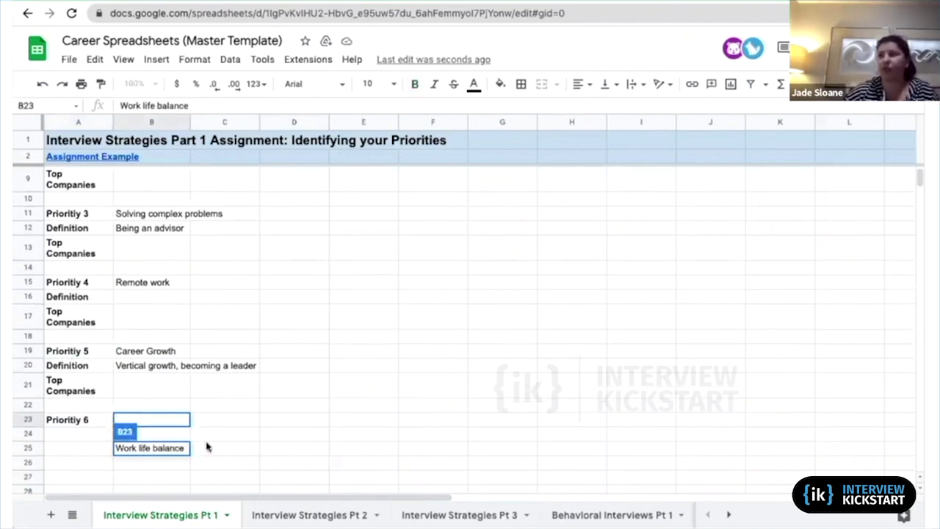
pyautogui.click(168, 425)
pyautogui.click(230, 423)
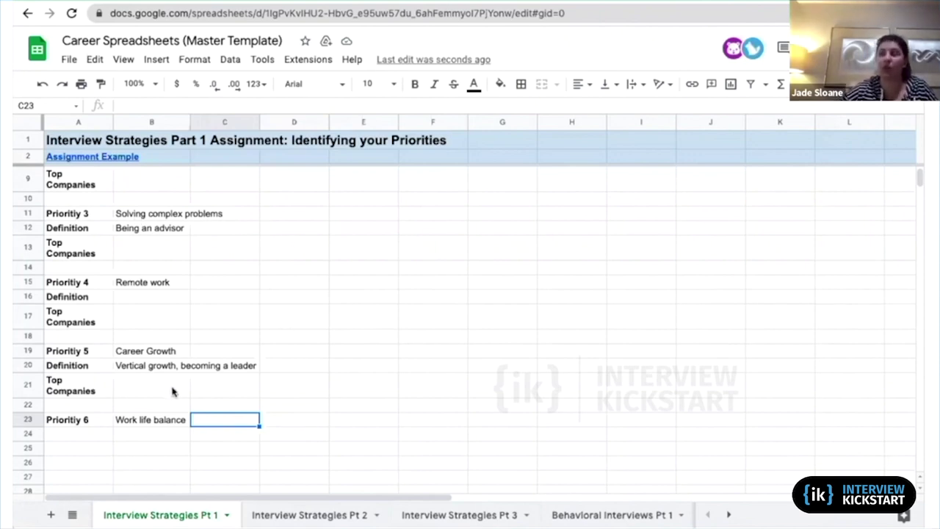
pyautogui.click(149, 370)
pyautogui.click(138, 354)
pyautogui.click(139, 369)
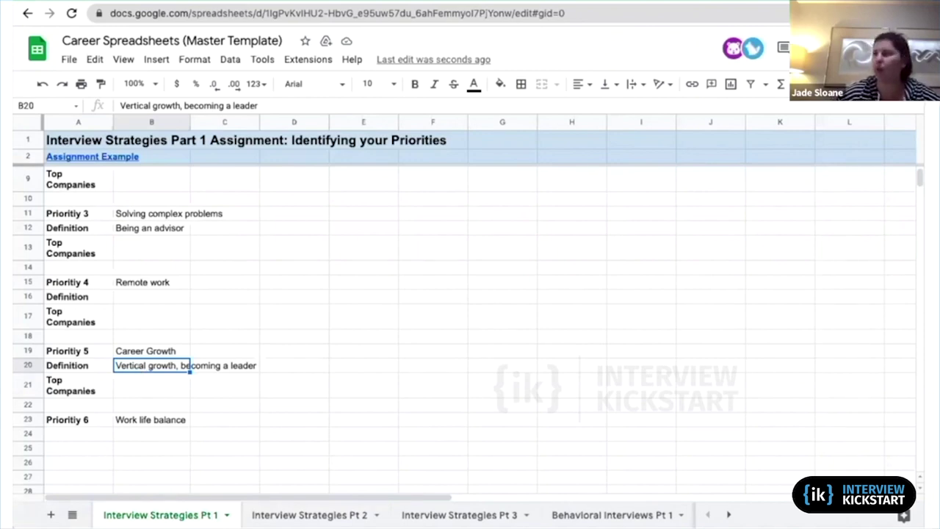
pyautogui.click(158, 423)
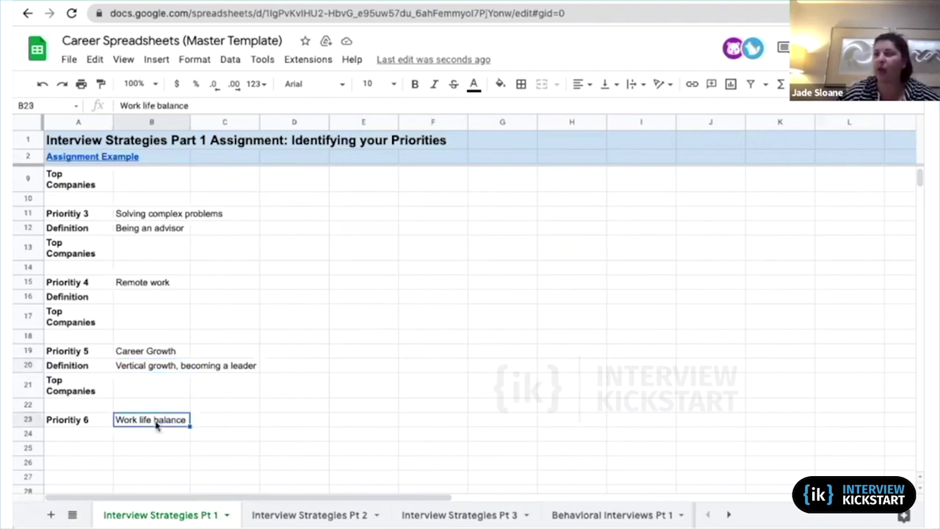
pyautogui.scroll(-1, 147, 456)
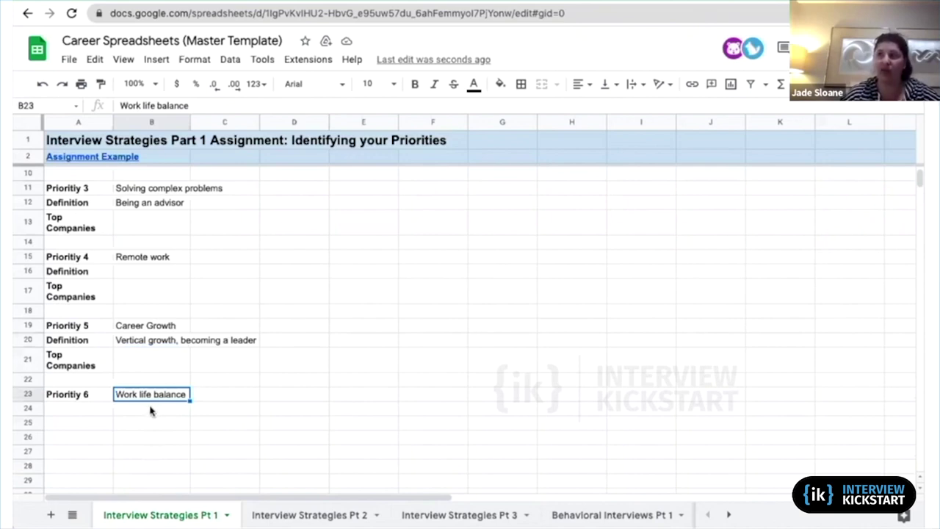
pyautogui.click(151, 258)
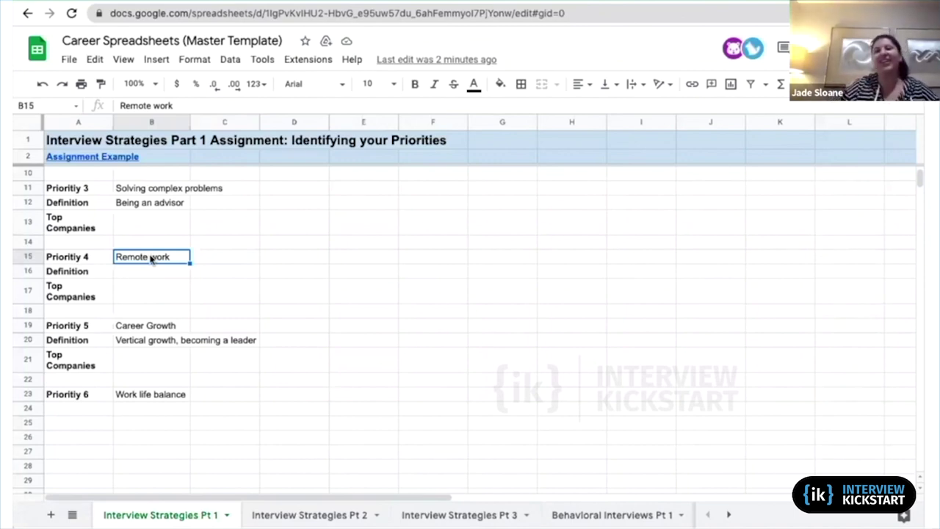
pyautogui.click(153, 436)
pyautogui.click(127, 409)
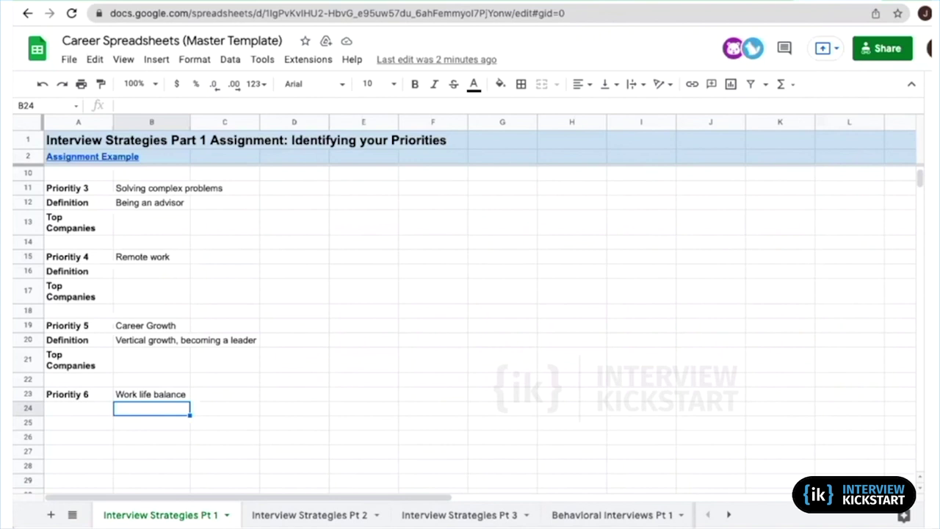
# Step: Enter "Compensation" as an additional priority in D15, on the Priority 4 row
pyautogui.scroll(-1, 196, 326)
pyautogui.scroll(1, 195, 326)
pyautogui.click(297, 259)
pyautogui.write('Compensation')
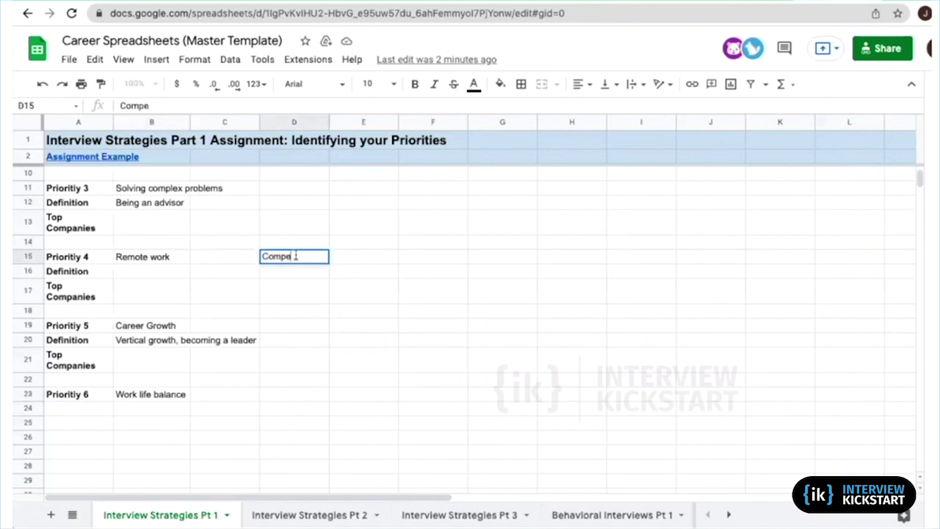
# Step: Enter "Ability to increase salary" as the Compensation definition in D16
pyautogui.click(296, 272)
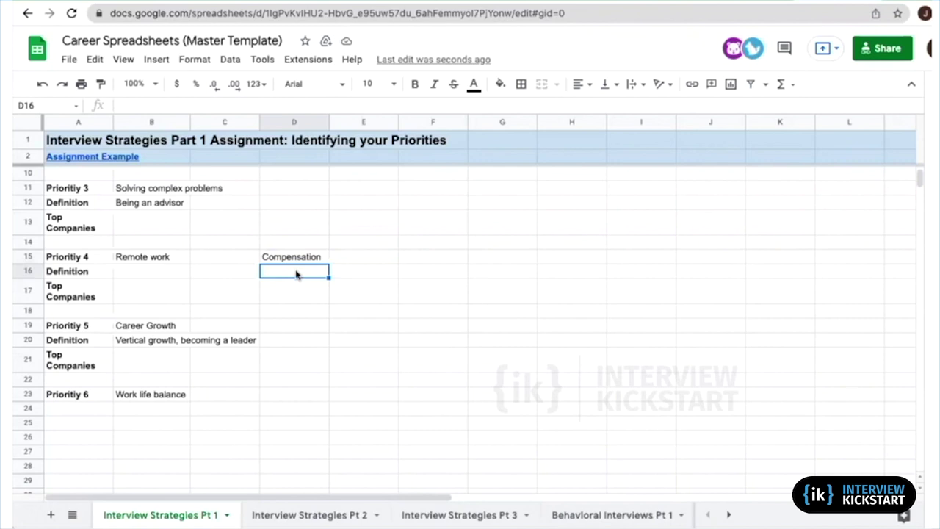
pyautogui.write('Ability to increas')
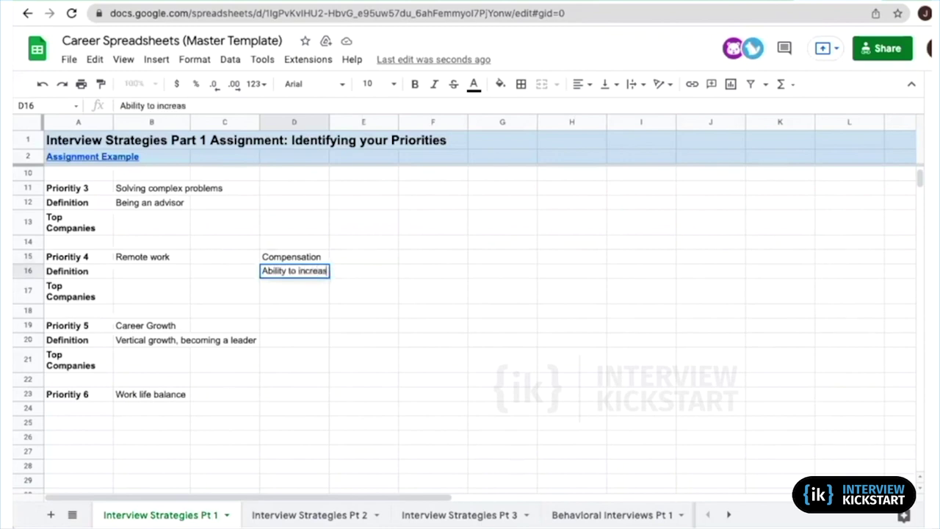
pyautogui.write('e salary')
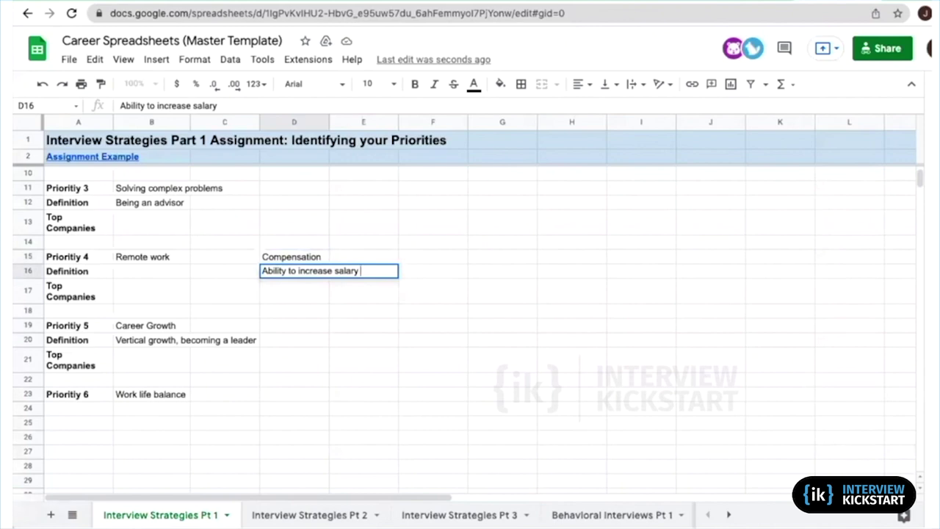
pyautogui.click(364, 299)
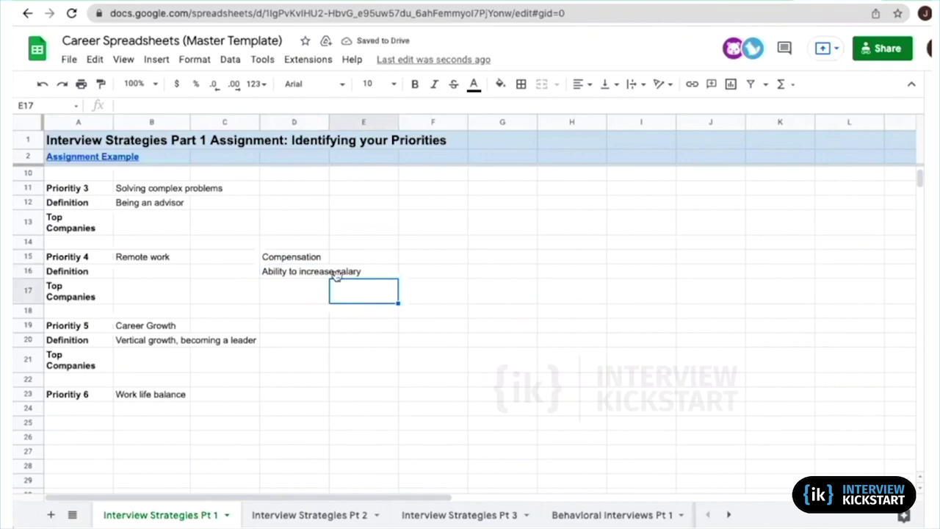
# Step: Replace "salary" in the D16 definition with "overall compensation"
pyautogui.click(301, 273)
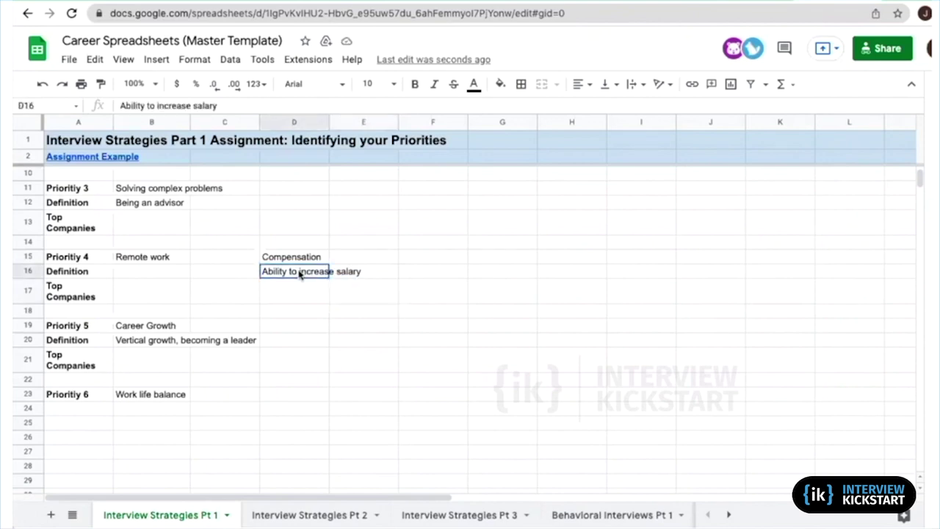
pyautogui.doubleClick(359, 275)
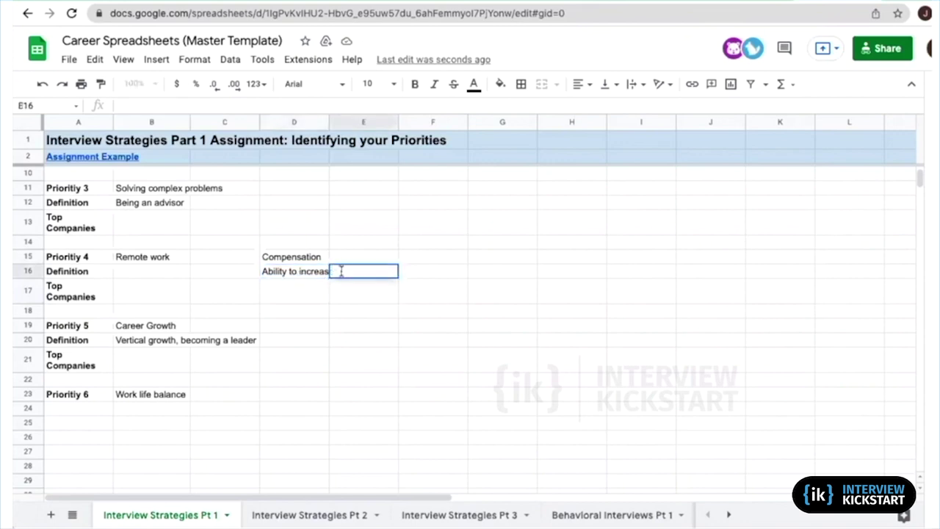
pyautogui.click(275, 273)
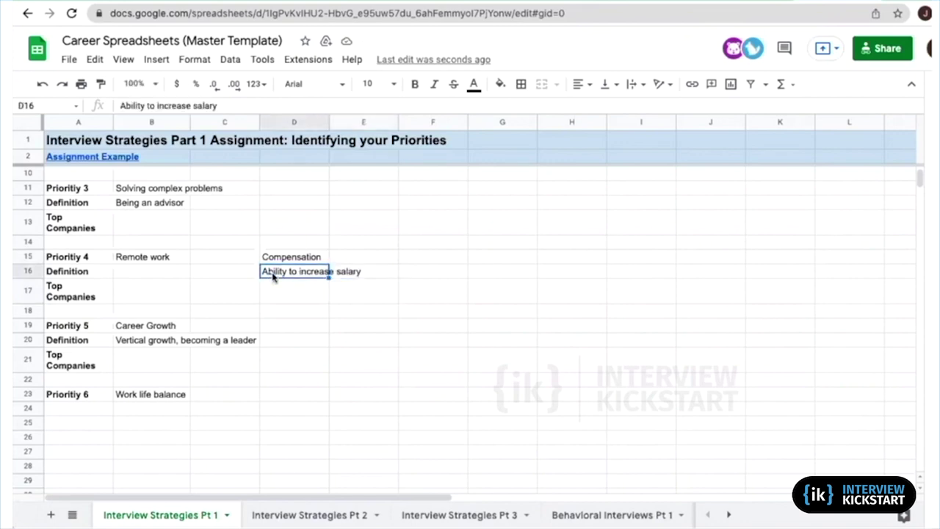
pyautogui.doubleClick(301, 272)
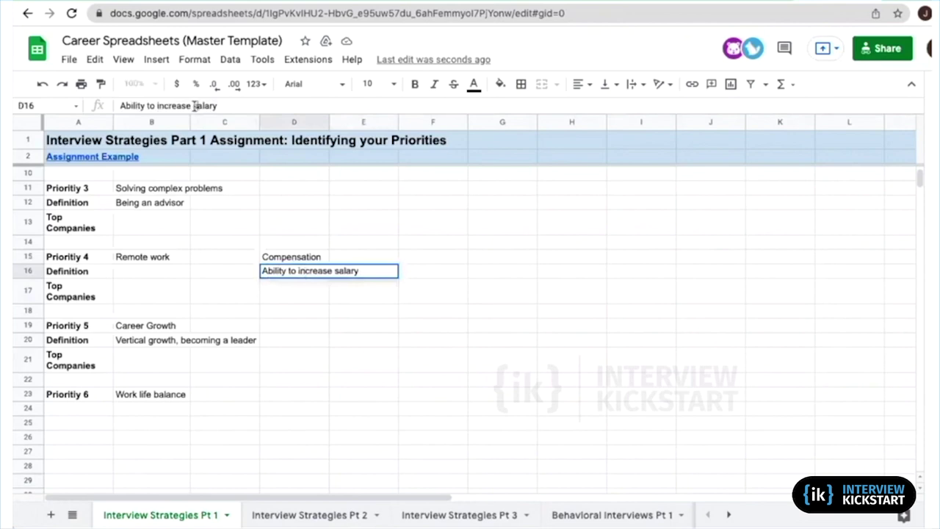
pyautogui.moveTo(193, 106); pyautogui.dragTo(241, 108)
pyautogui.write('overall compensation')
pyautogui.press('Tab')
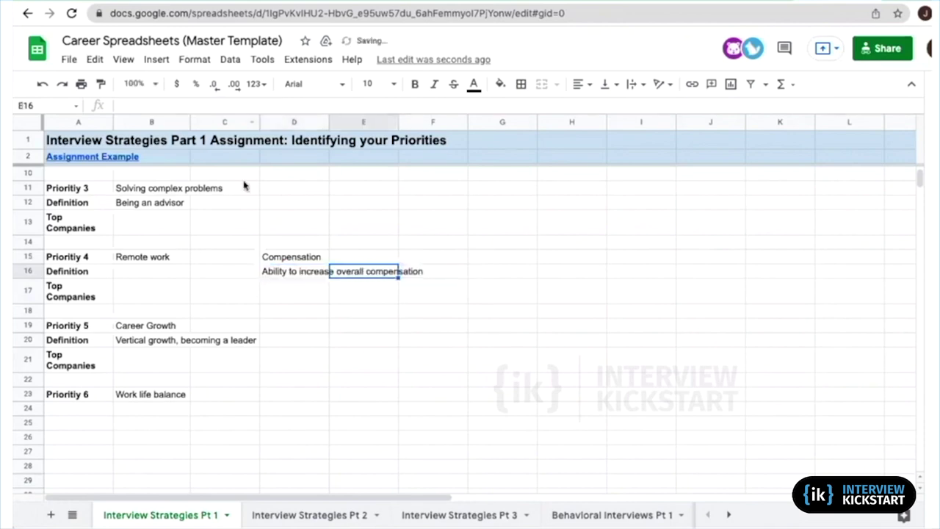
pyautogui.click(287, 287)
pyautogui.click(284, 274)
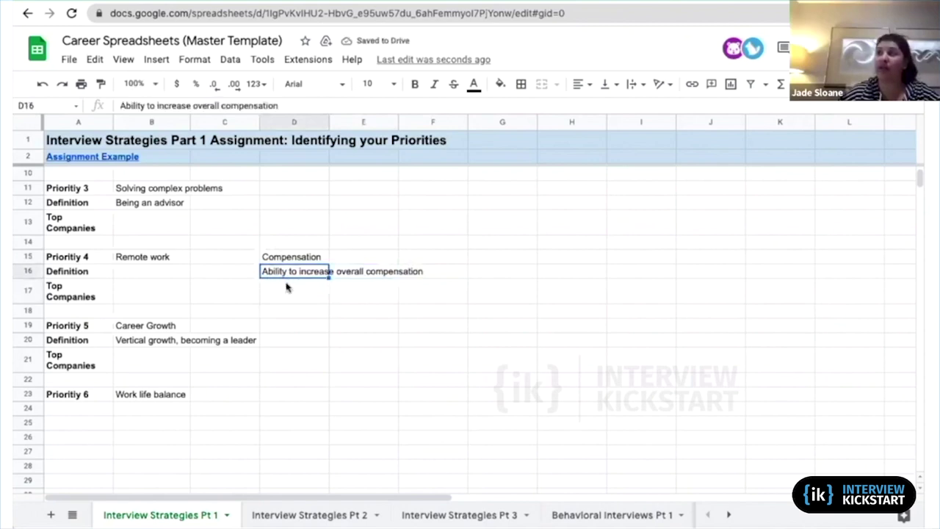
pyautogui.click(285, 292)
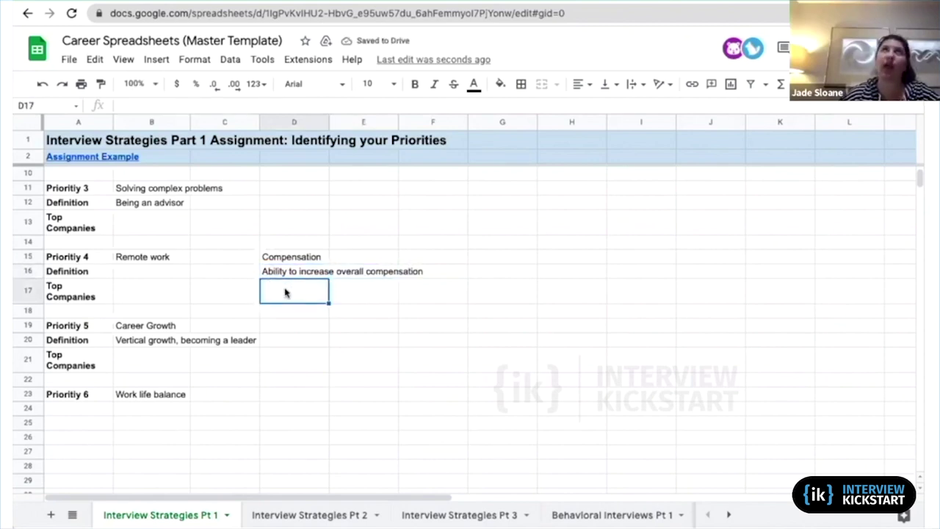